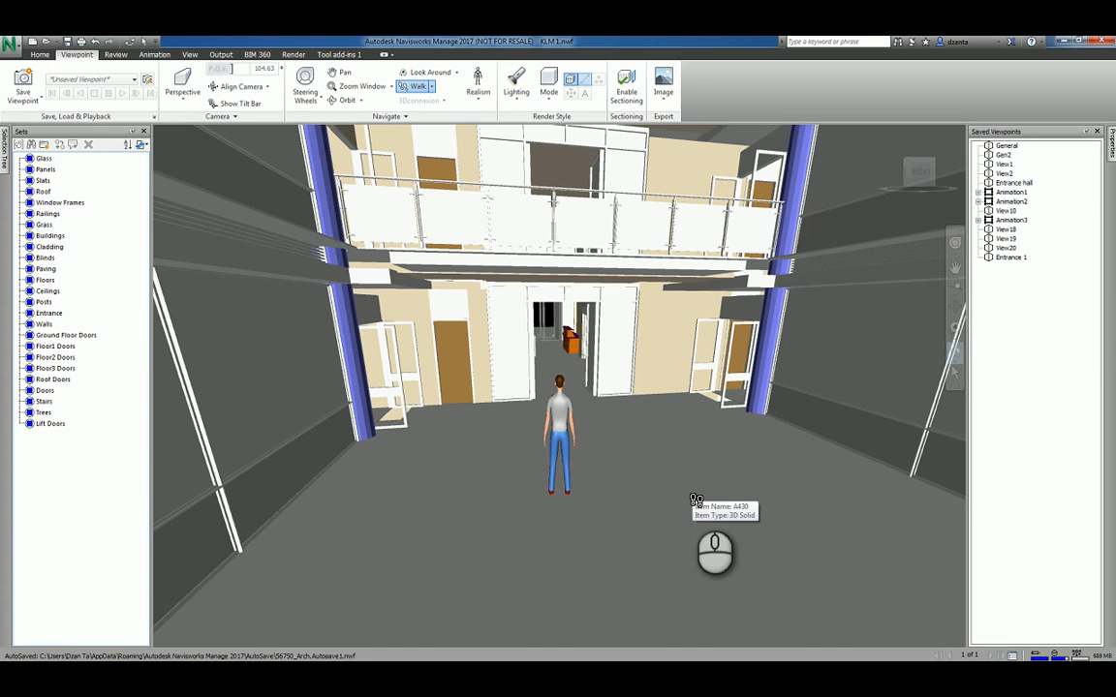
drag(695, 500, 695, 498)
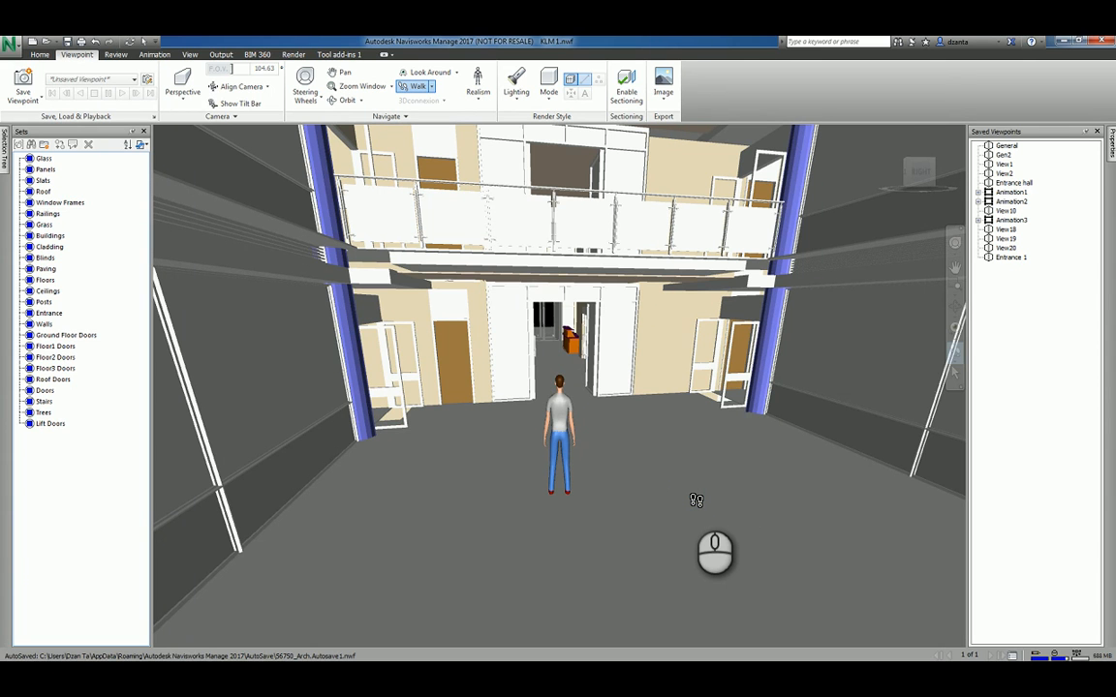
click(478, 97)
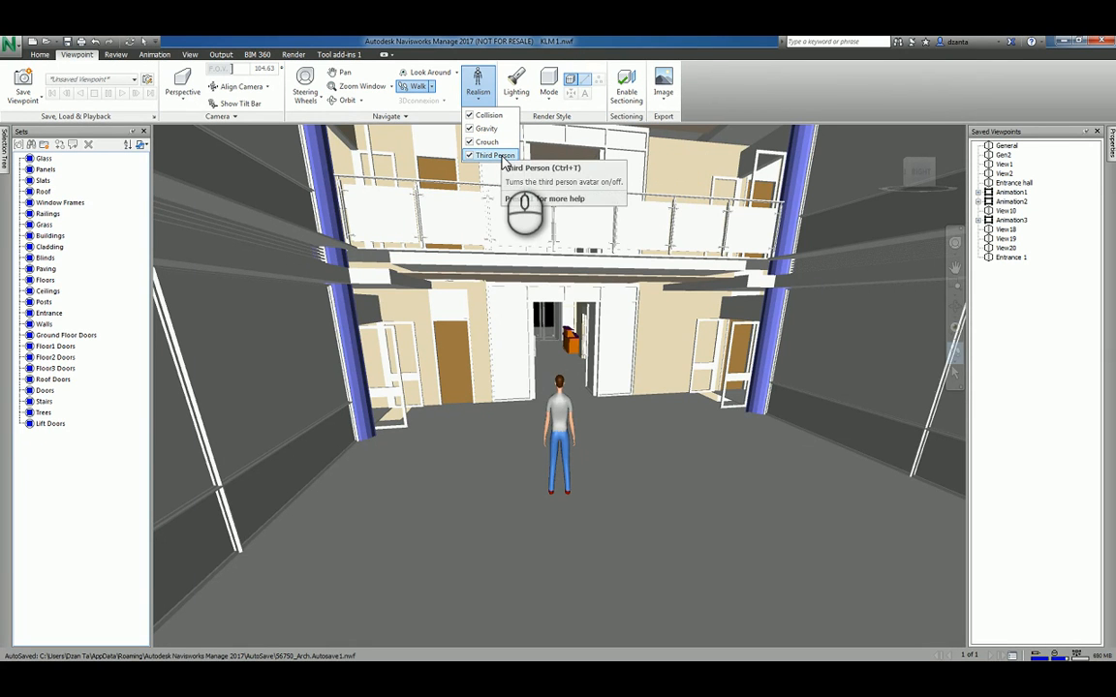
click(485, 544)
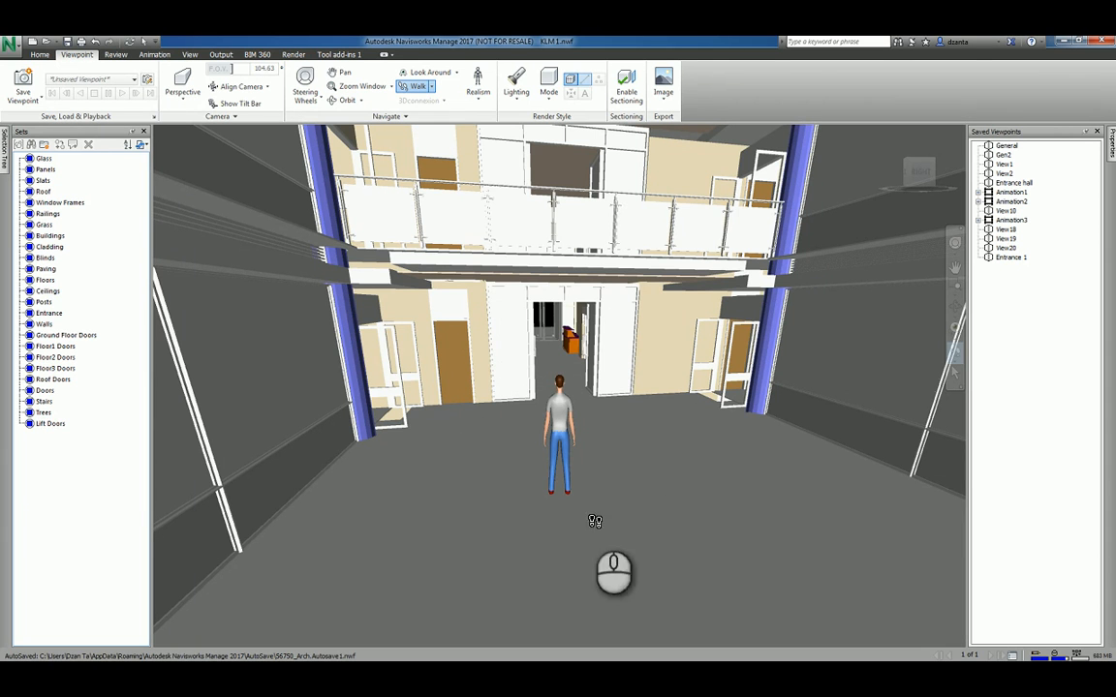
- Save the atrium view as viewpoint slide 1, and walk the avatar up to the corridor opening to save viewpoint slide 2
right_click(1018, 330)
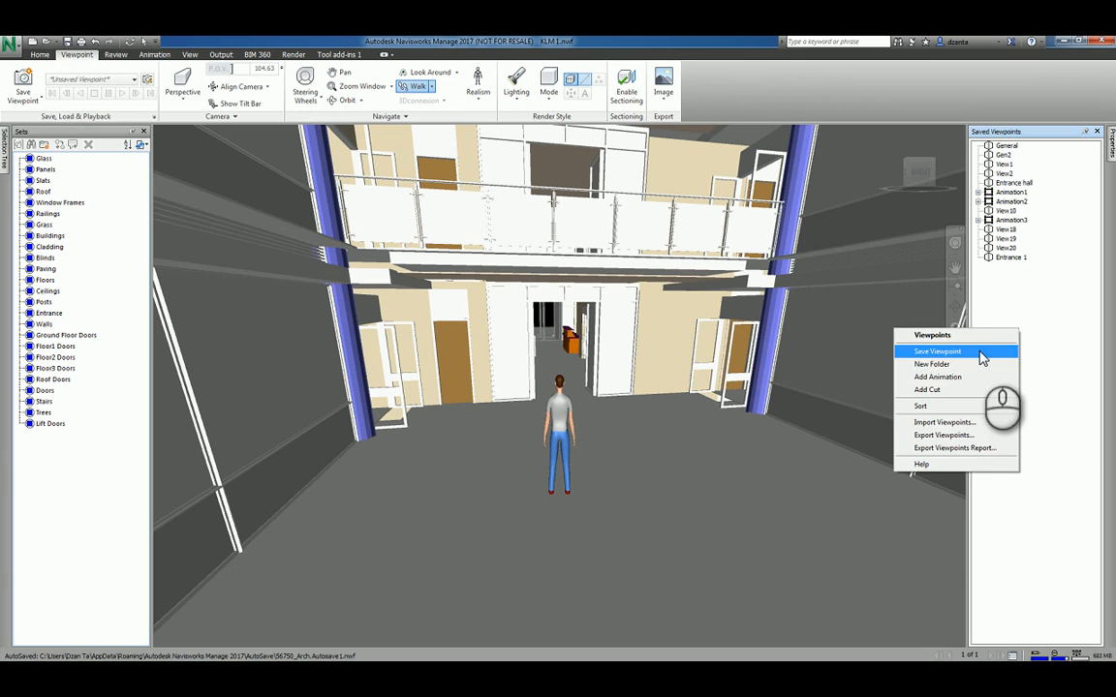
click(980, 351)
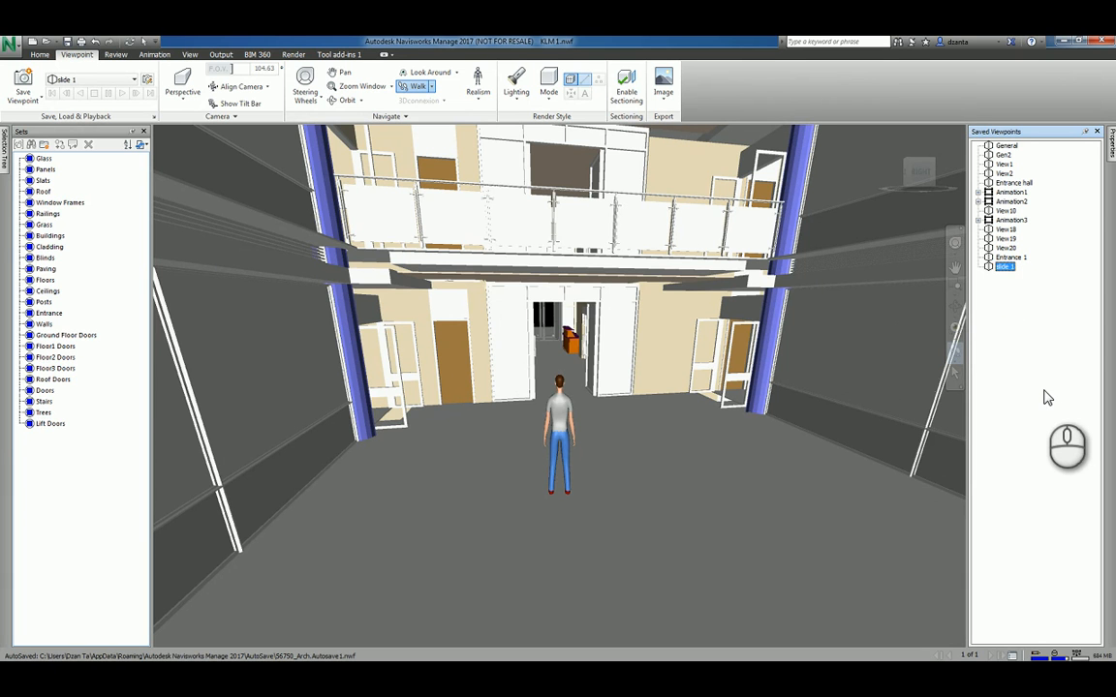
drag(562, 460, 551, 398)
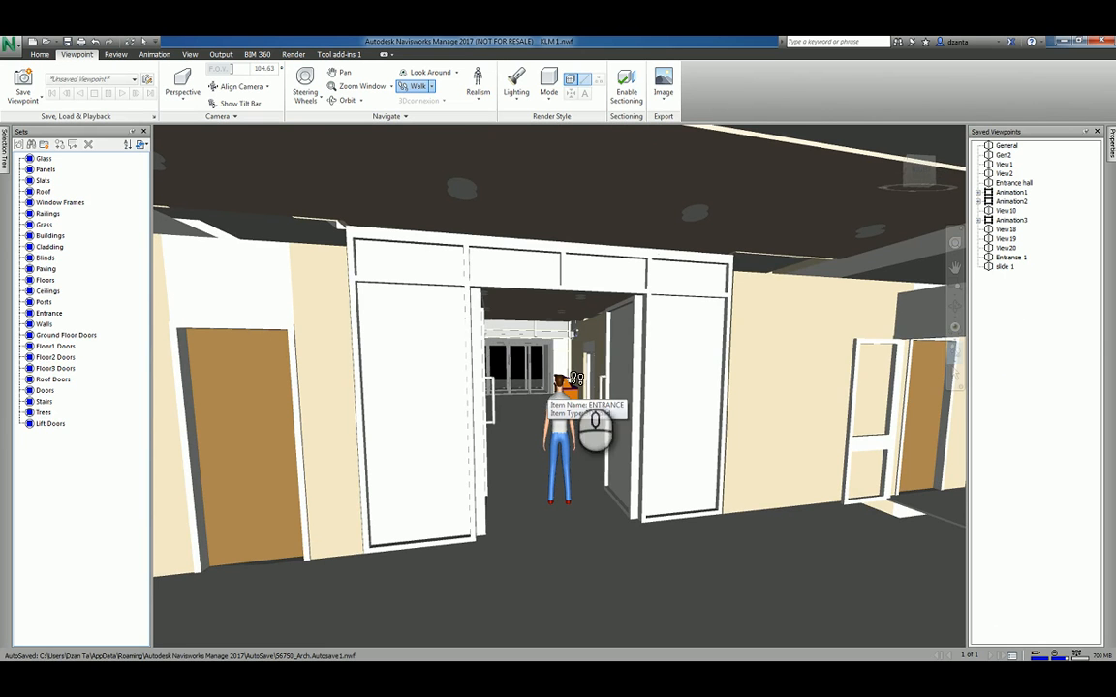
right_click(1015, 314)
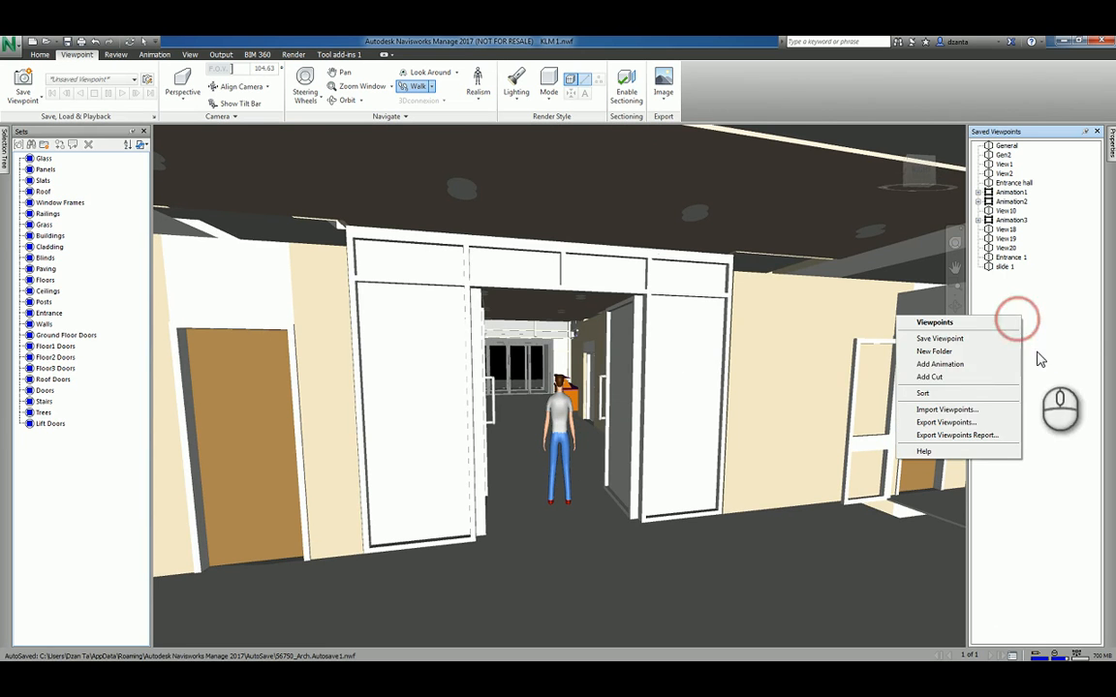
click(939, 338)
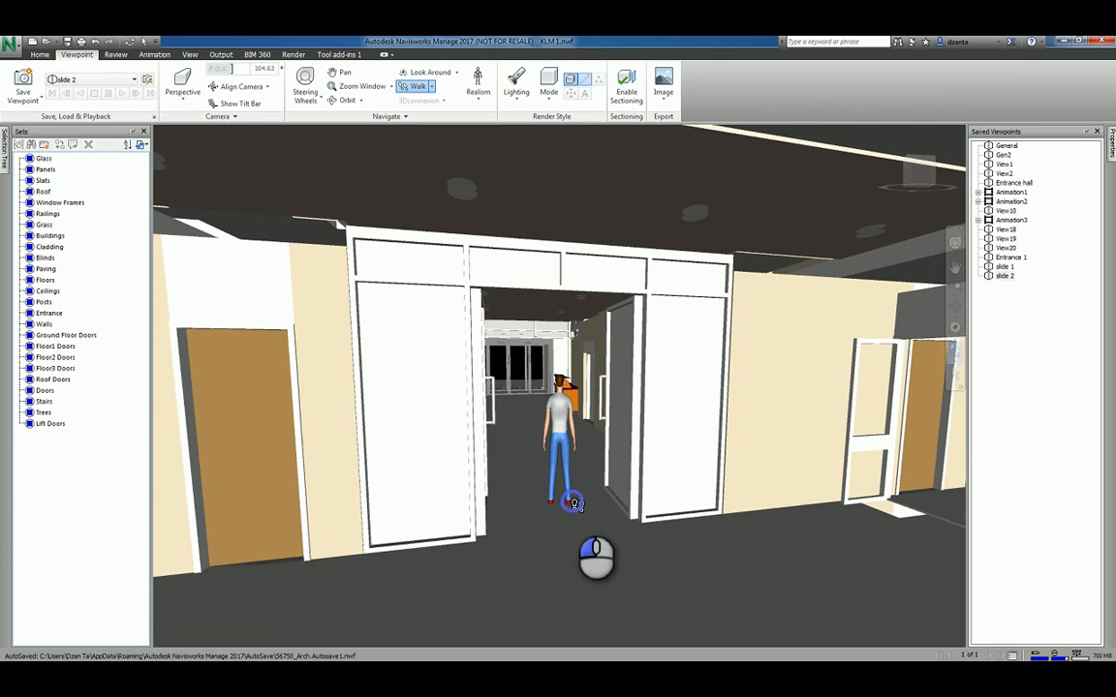
- Walk the avatar into the corridor and on to the reception desk, saving the two positions as viewpoints slide 3 and slide 4
drag(578, 506, 579, 450)
right_click(1021, 304)
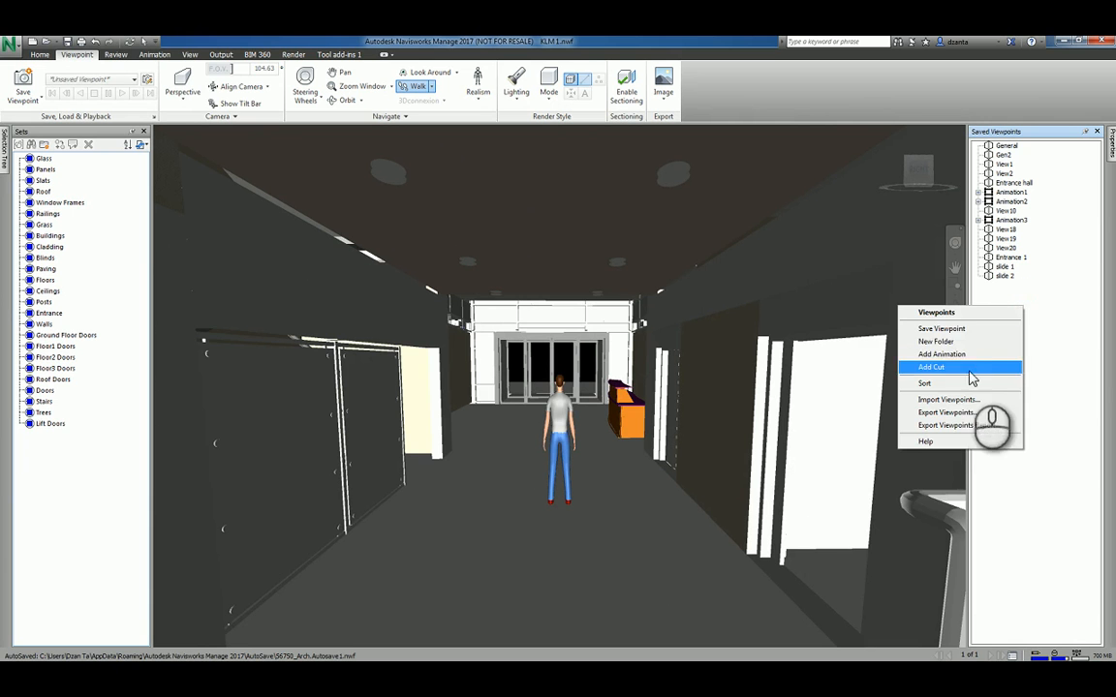
click(969, 326)
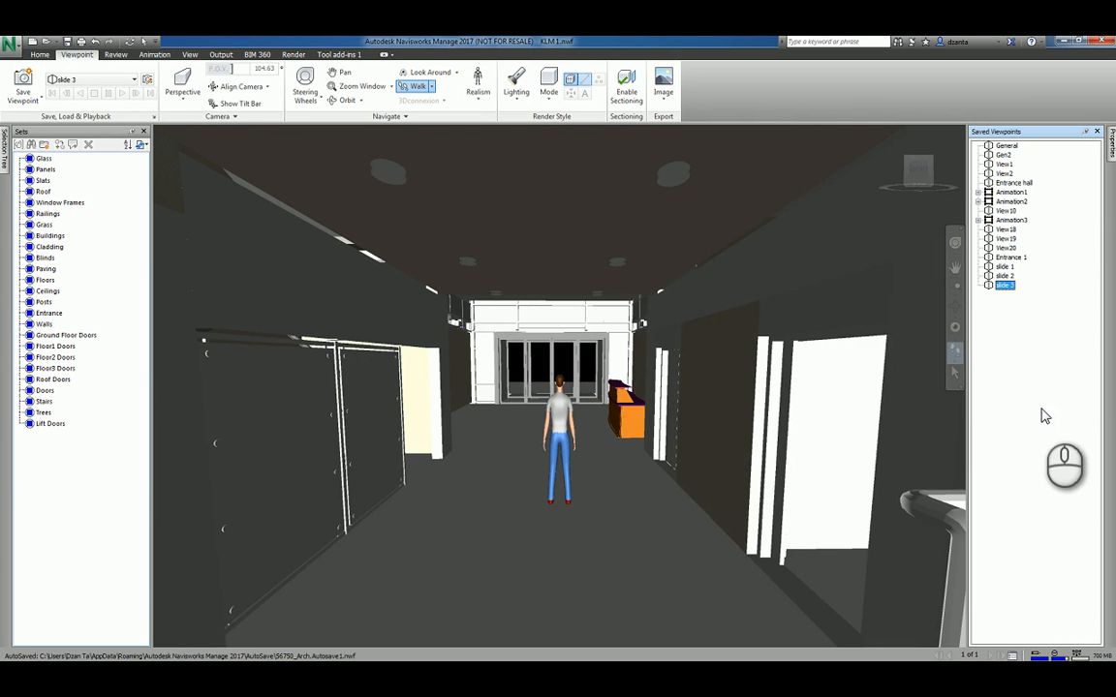
drag(583, 464, 591, 379)
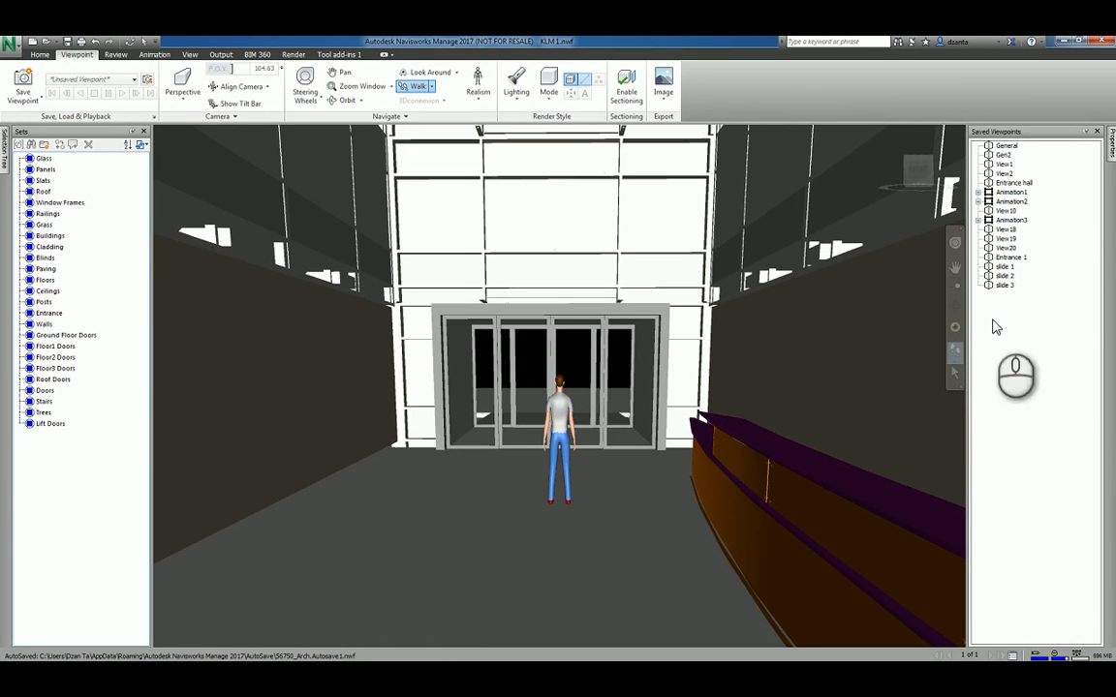
right_click(998, 323)
click(932, 355)
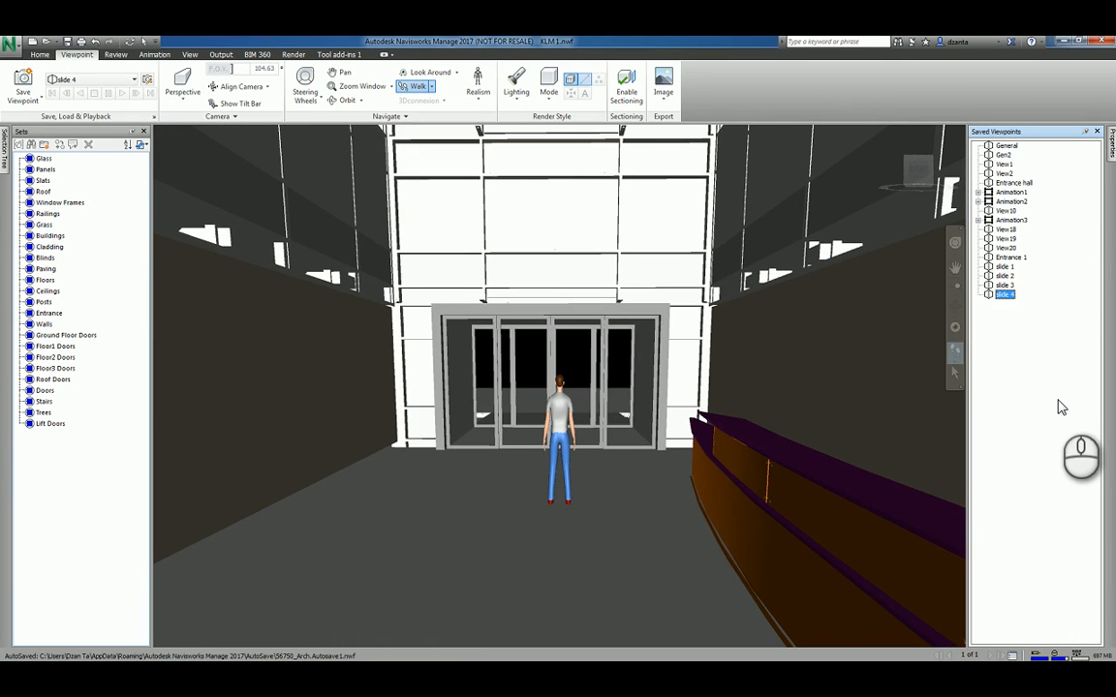
- Turn the avatar around at the glass entrance doors to face back into the building and save the viewpoint as slide 5
drag(620, 468, 351, 491)
drag(518, 486, 412, 494)
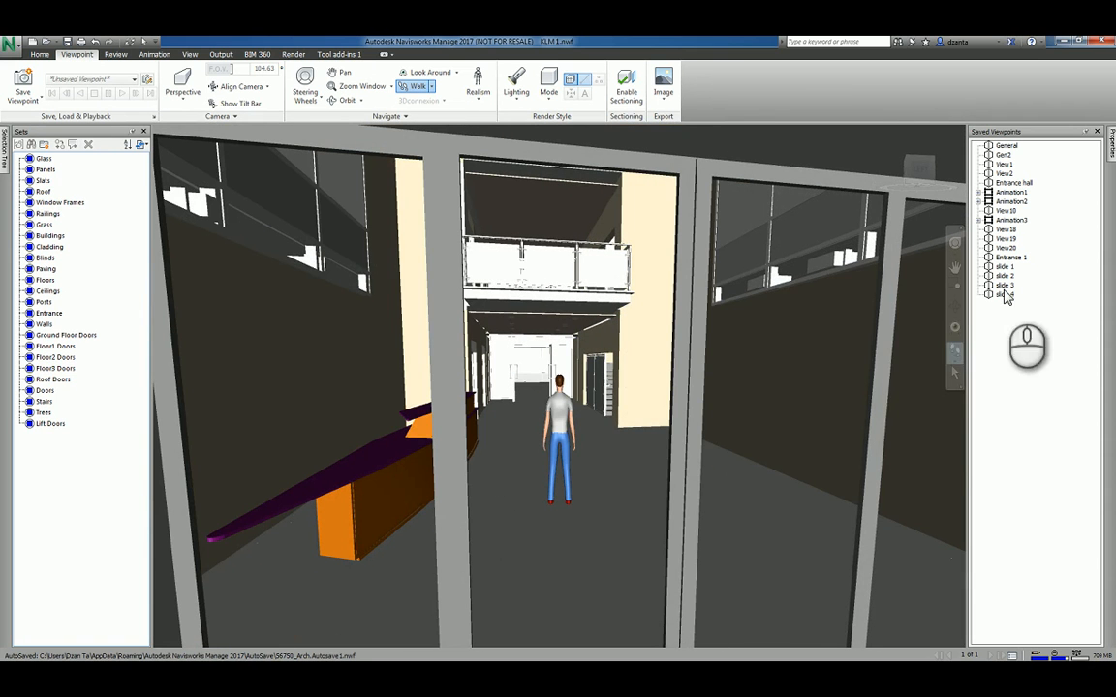
right_click(1007, 322)
click(969, 344)
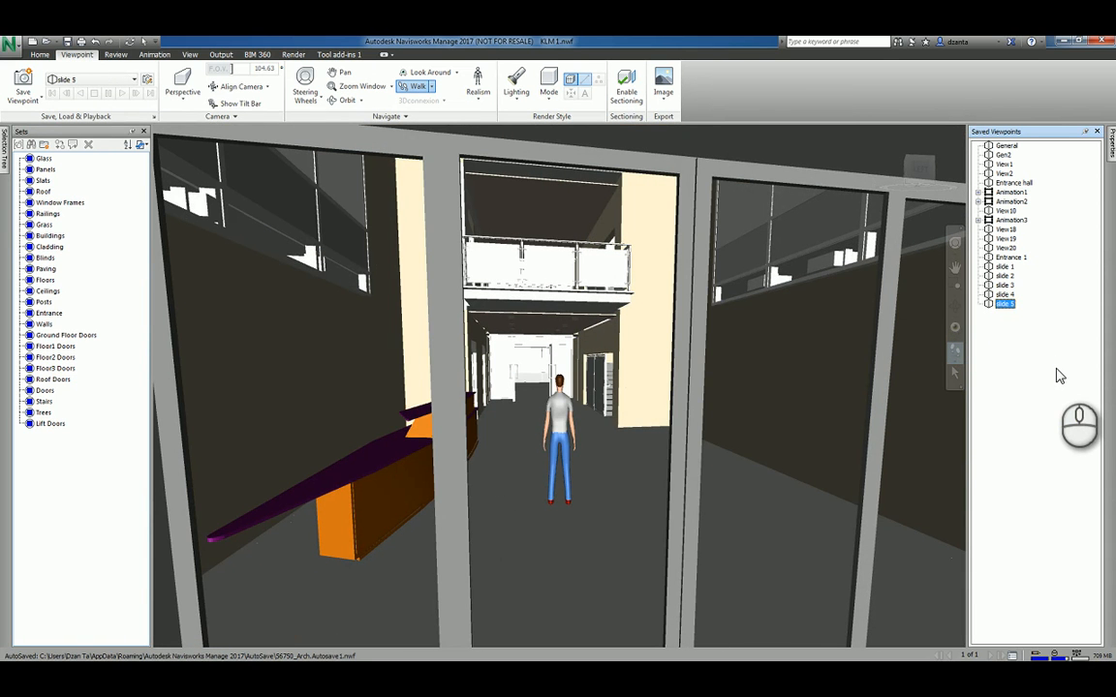
click(1058, 375)
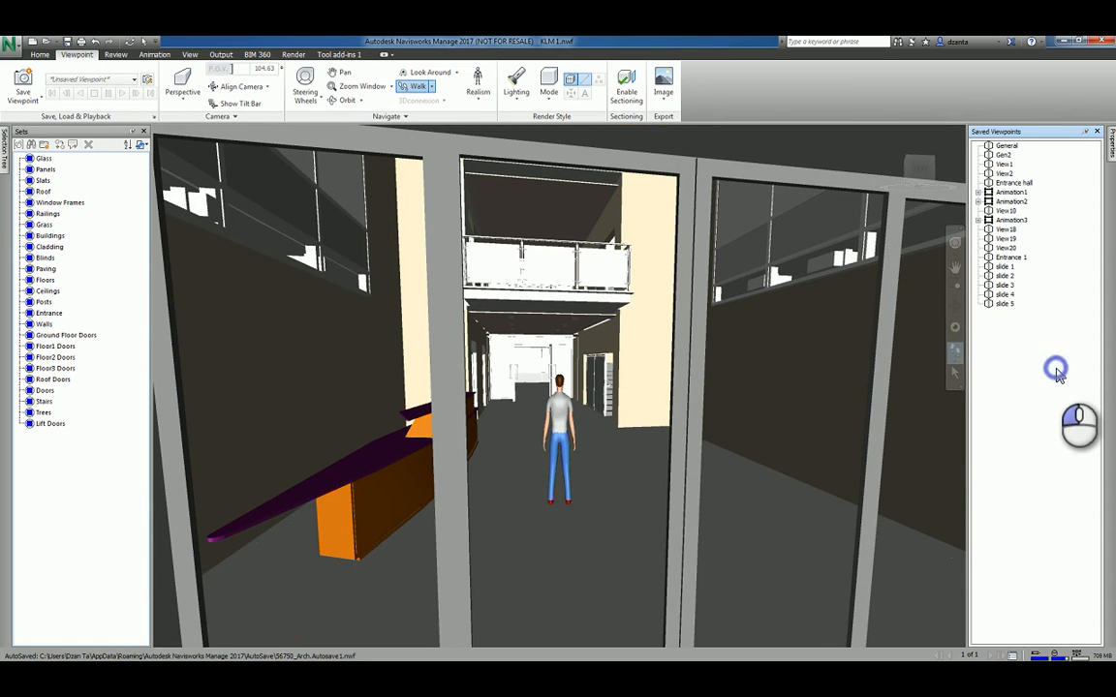
- Add an empty viewpoint animation named Animation 3 to the saved viewpoints
right_click(1011, 334)
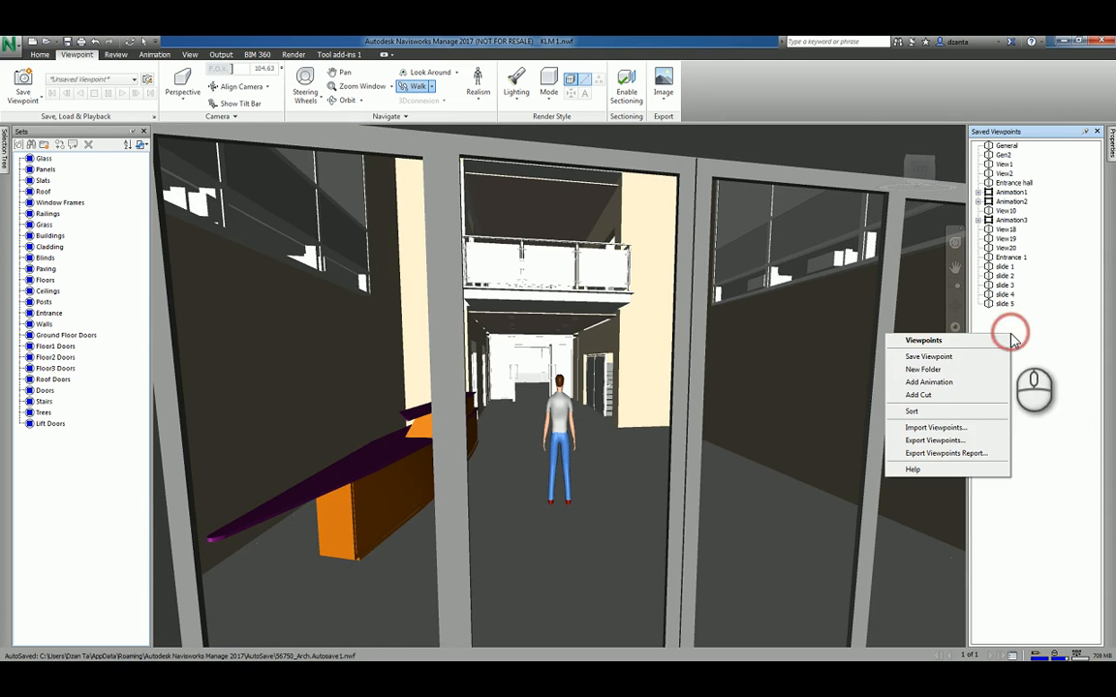
click(971, 382)
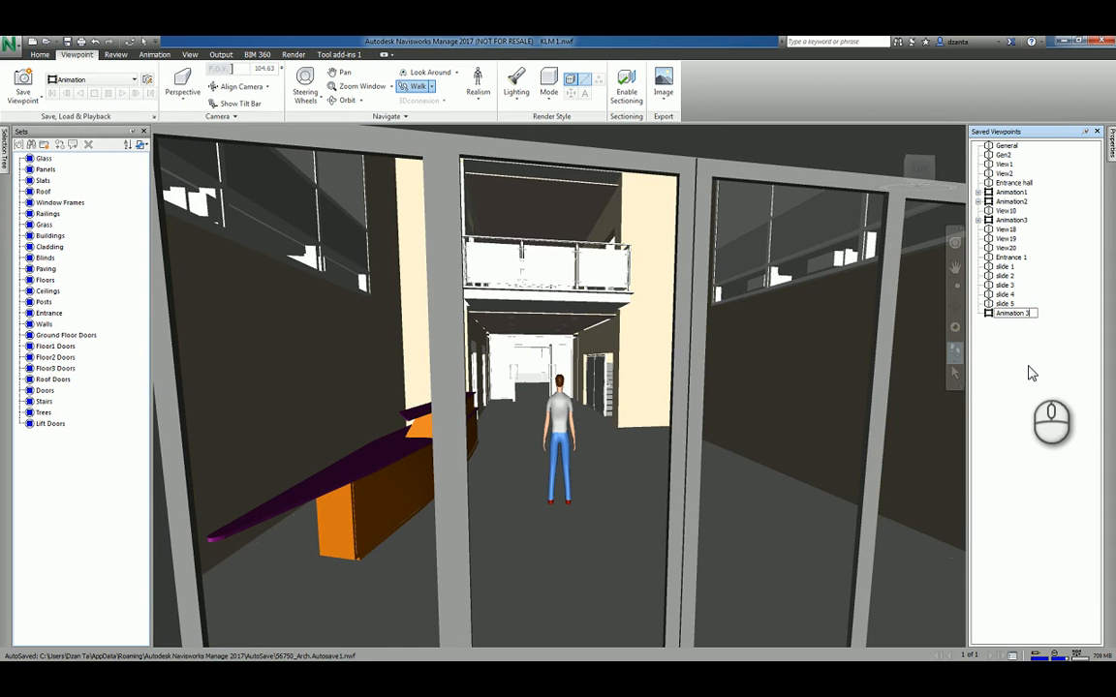
click(1026, 368)
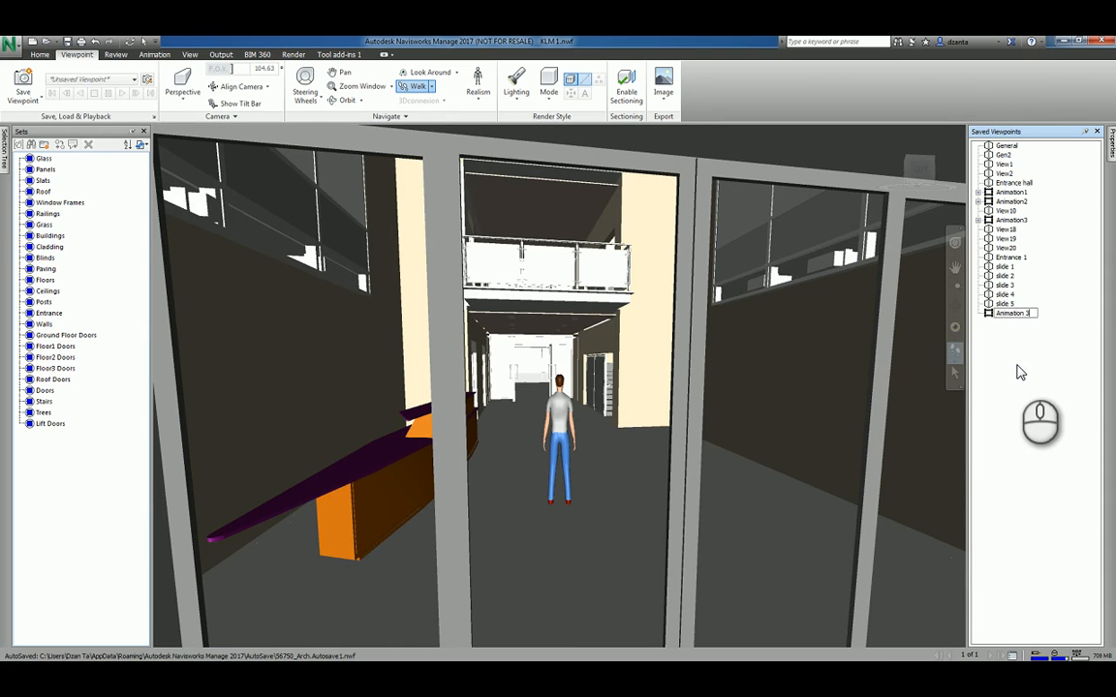
- Move viewpoints slide 1 through slide 5 together into Animation 3
click(988, 304)
shift+click(988, 268)
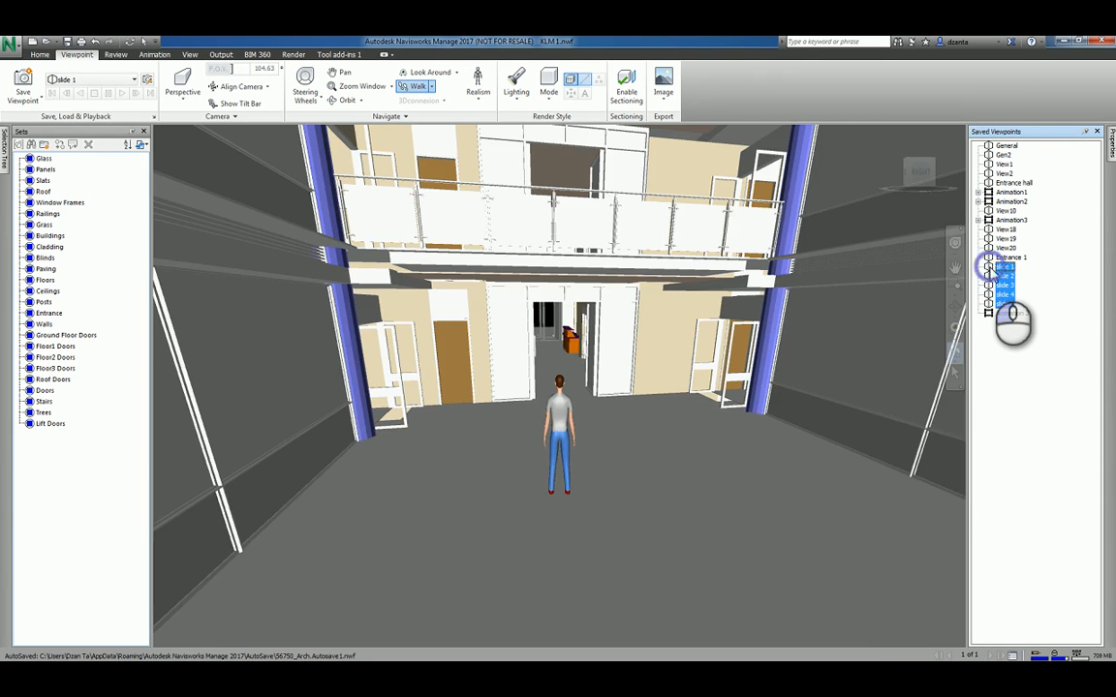
drag(989, 276, 991, 319)
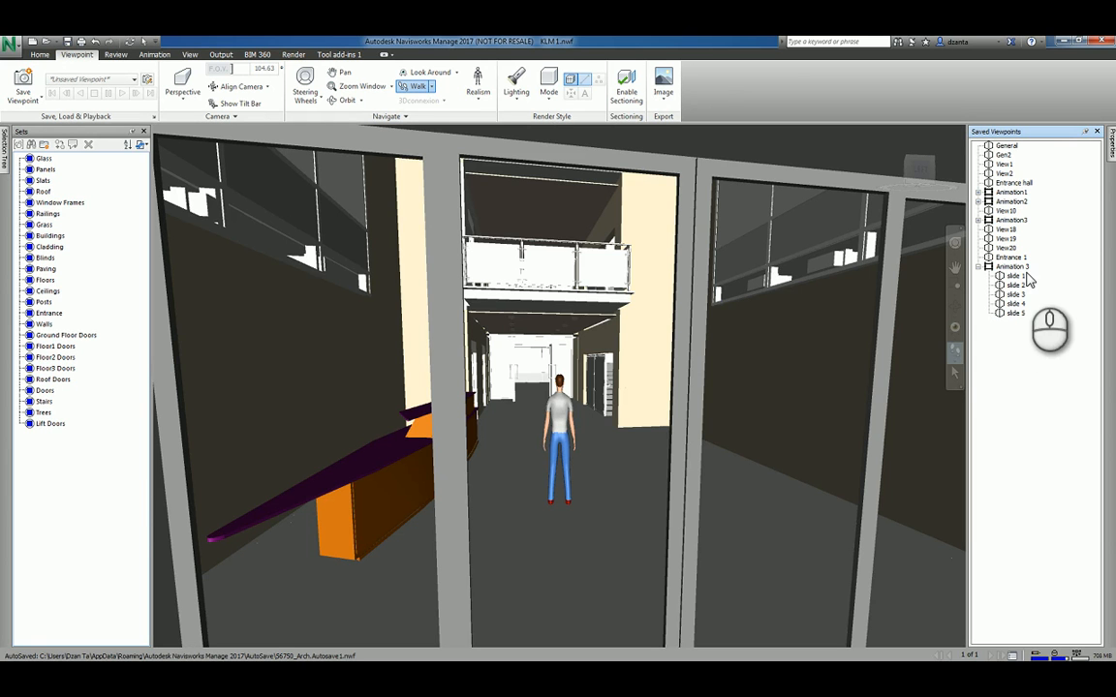
- Play Animation 3 backwards and forwards to review the walkthrough between slide 1 and slide 5
click(1009, 313)
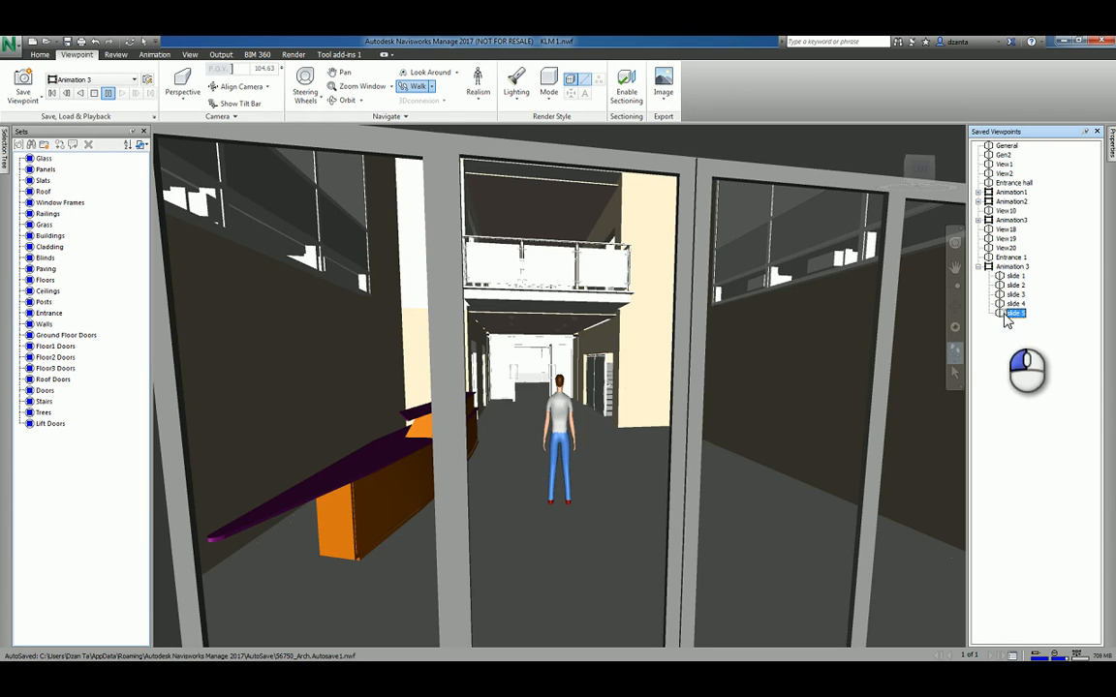
click(1004, 346)
click(1018, 267)
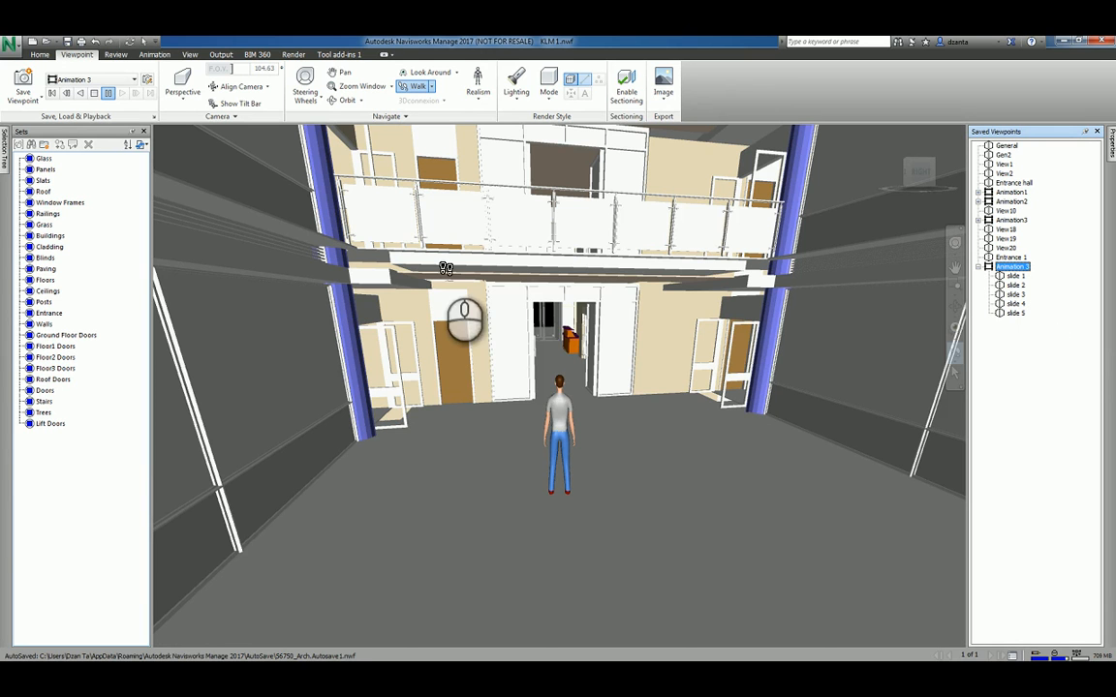
click(82, 93)
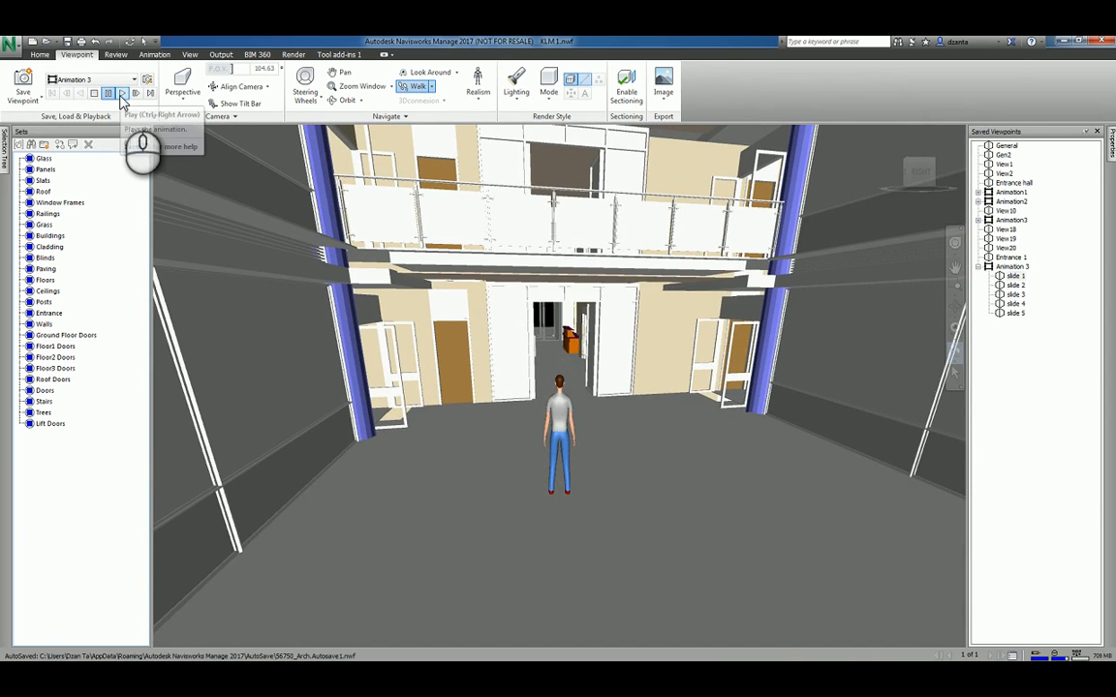
click(121, 94)
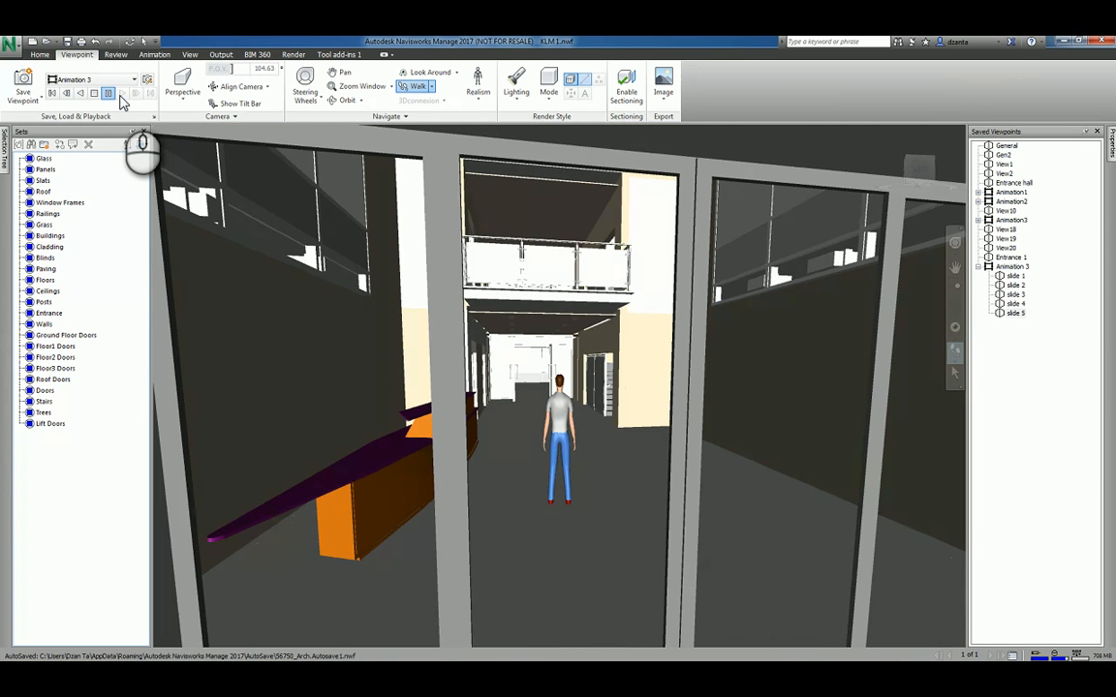
click(1046, 395)
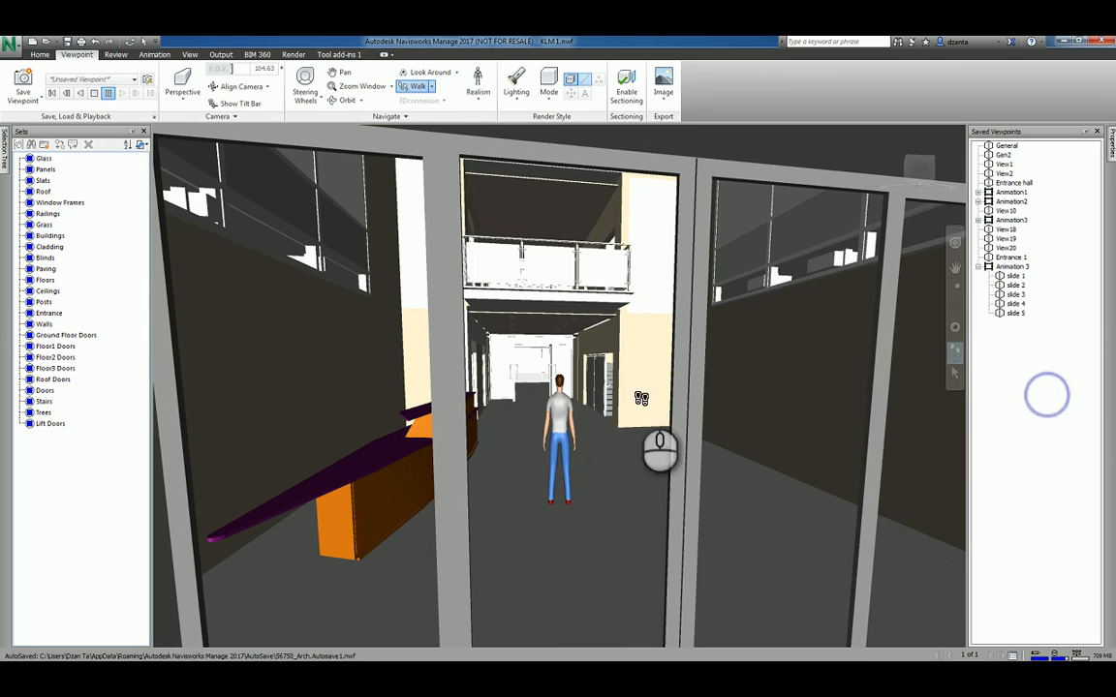
scroll(561, 467, up, 4)
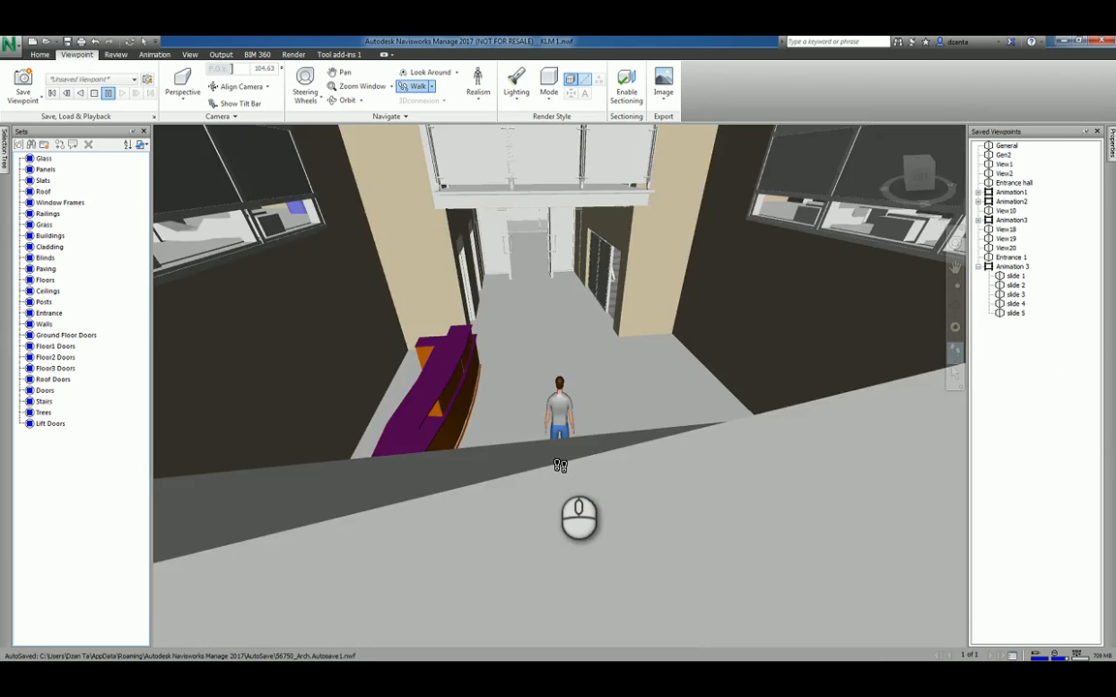
scroll(560, 466, down, 3)
scroll(560, 466, down, 3)
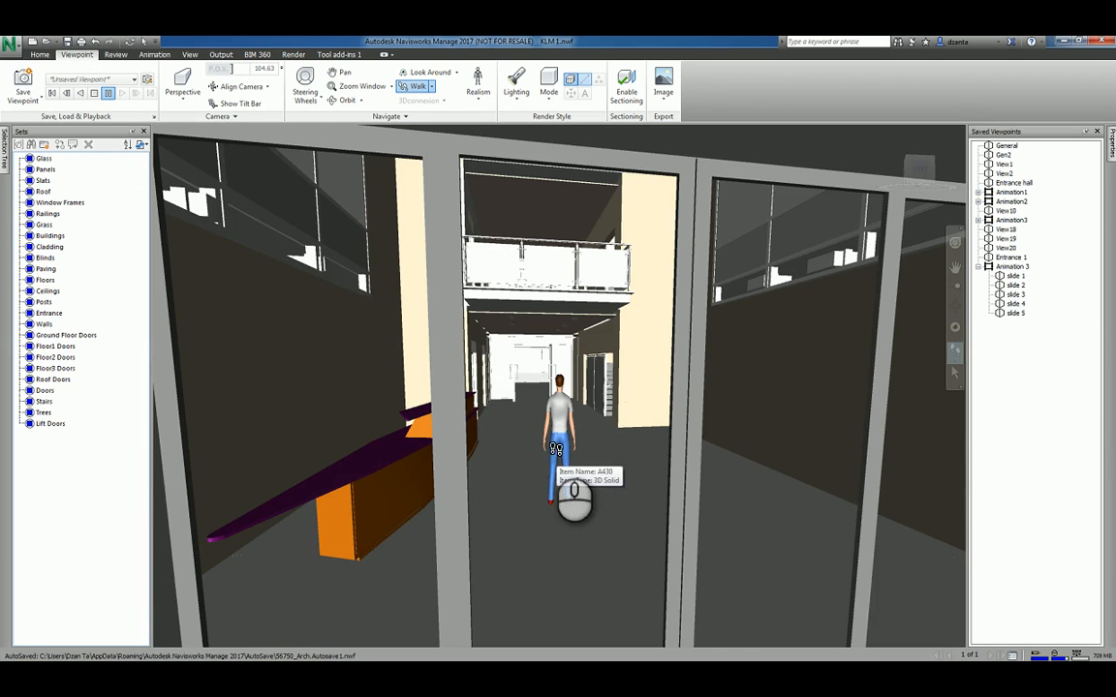
- Go to the Entrance 1 viewpoint, turn on the third-person avatar and walk it towards the building's entrance
click(1011, 258)
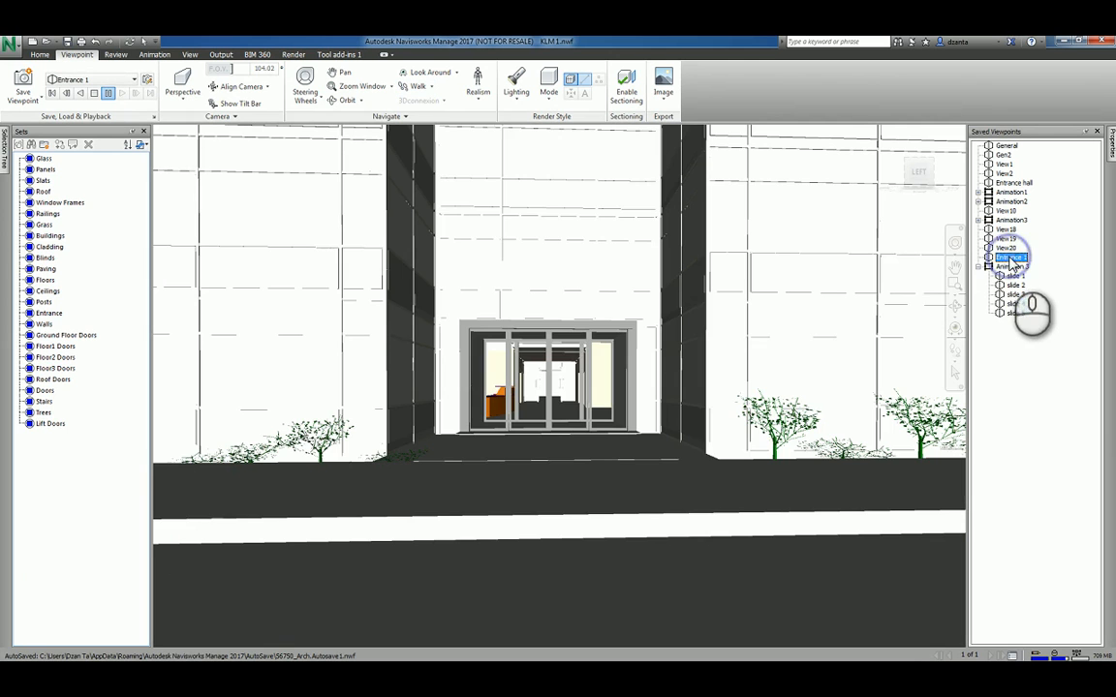
click(478, 101)
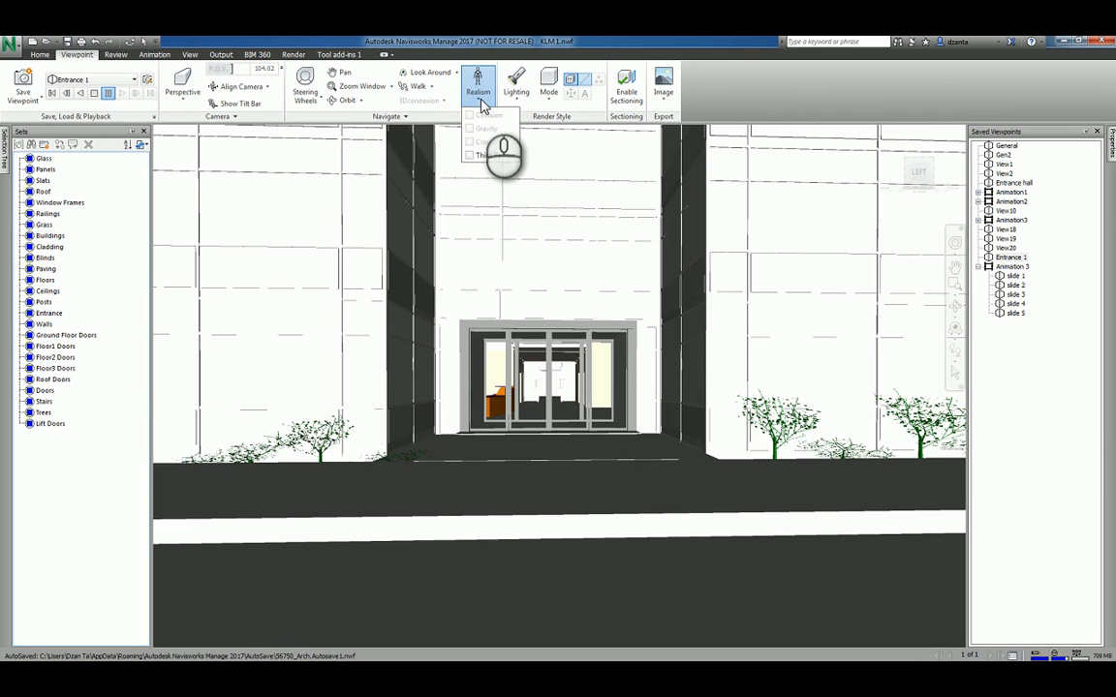
click(471, 155)
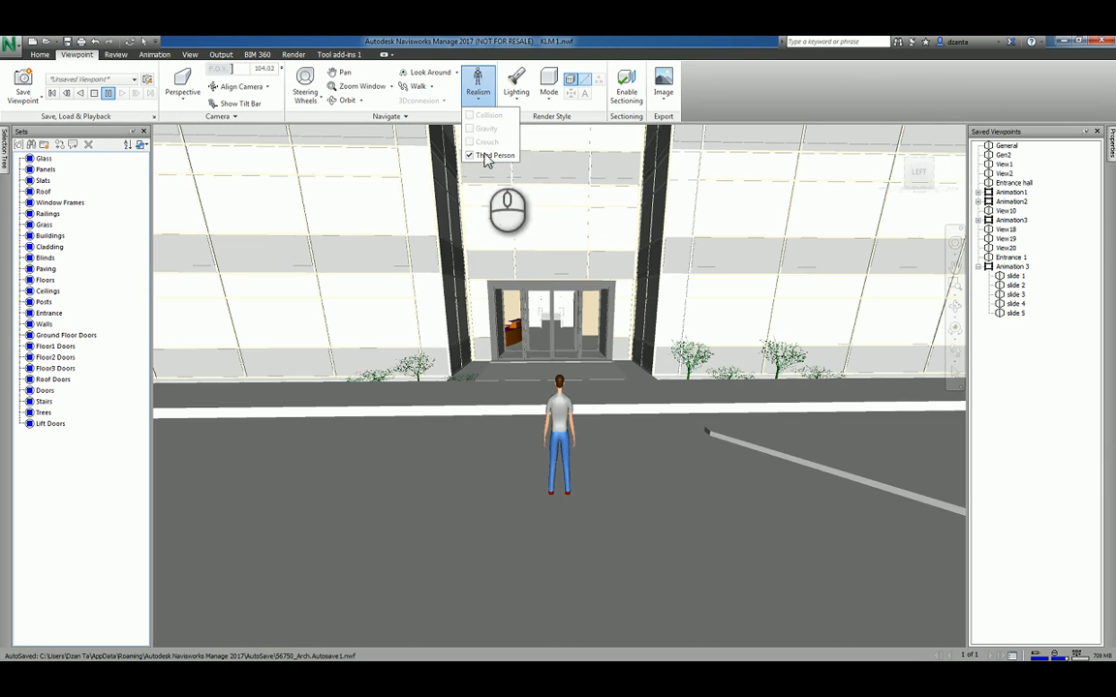
click(416, 86)
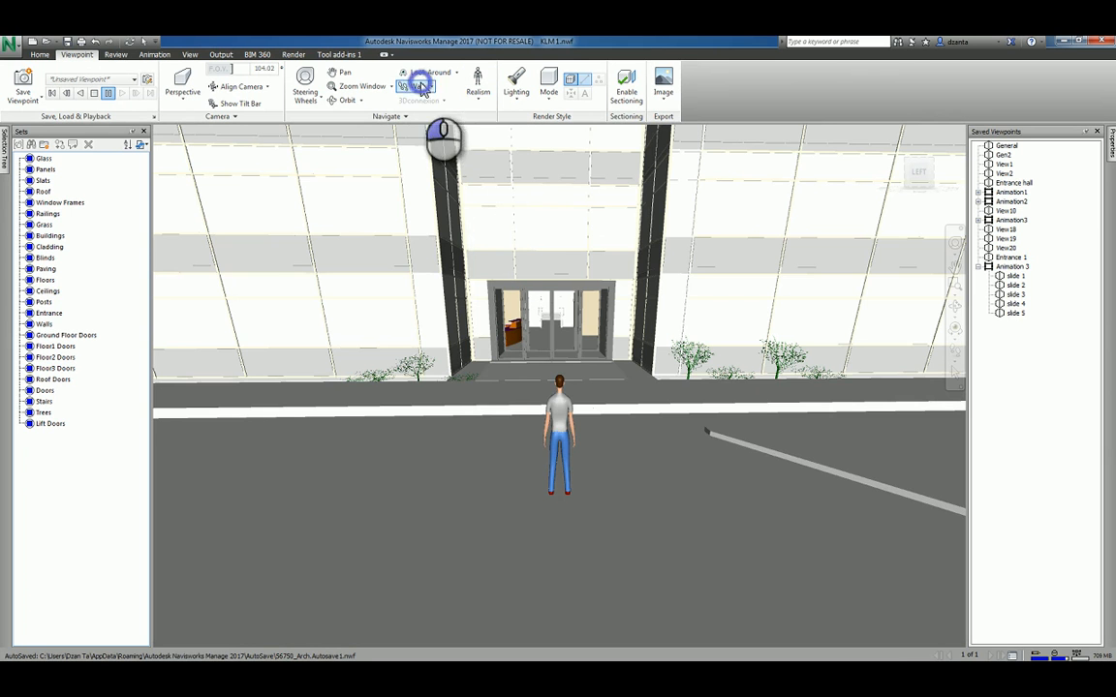
drag(575, 385, 560, 327)
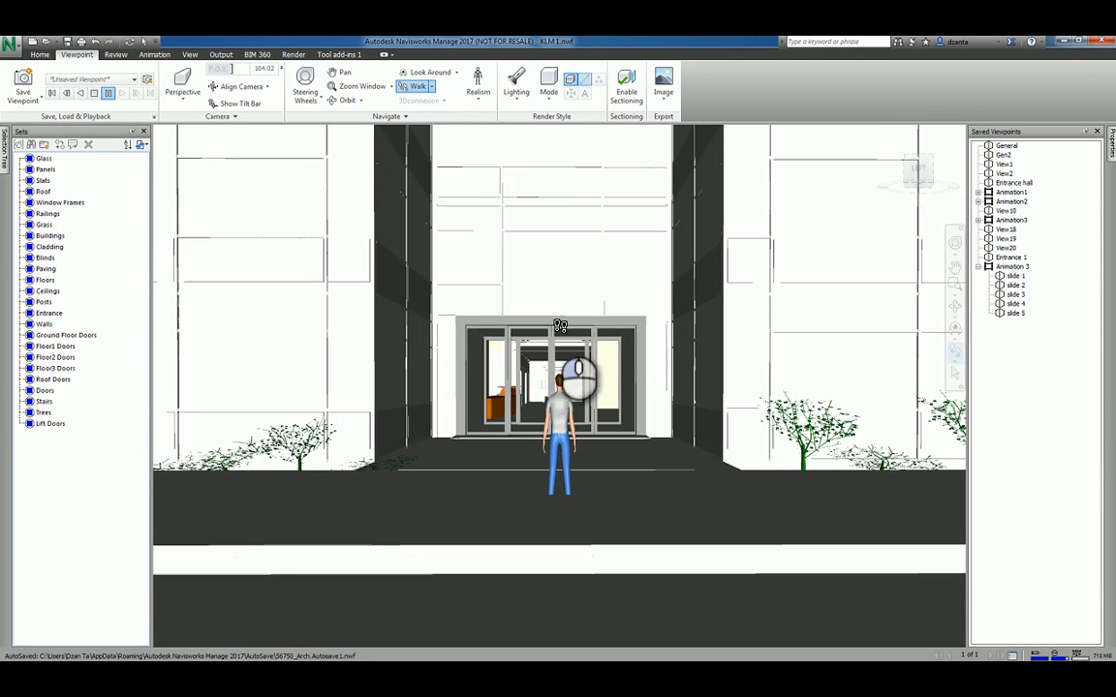
- Turn on gravity and collision for the avatar and walk it through the entrance doors into the reception hall
click(478, 92)
click(469, 131)
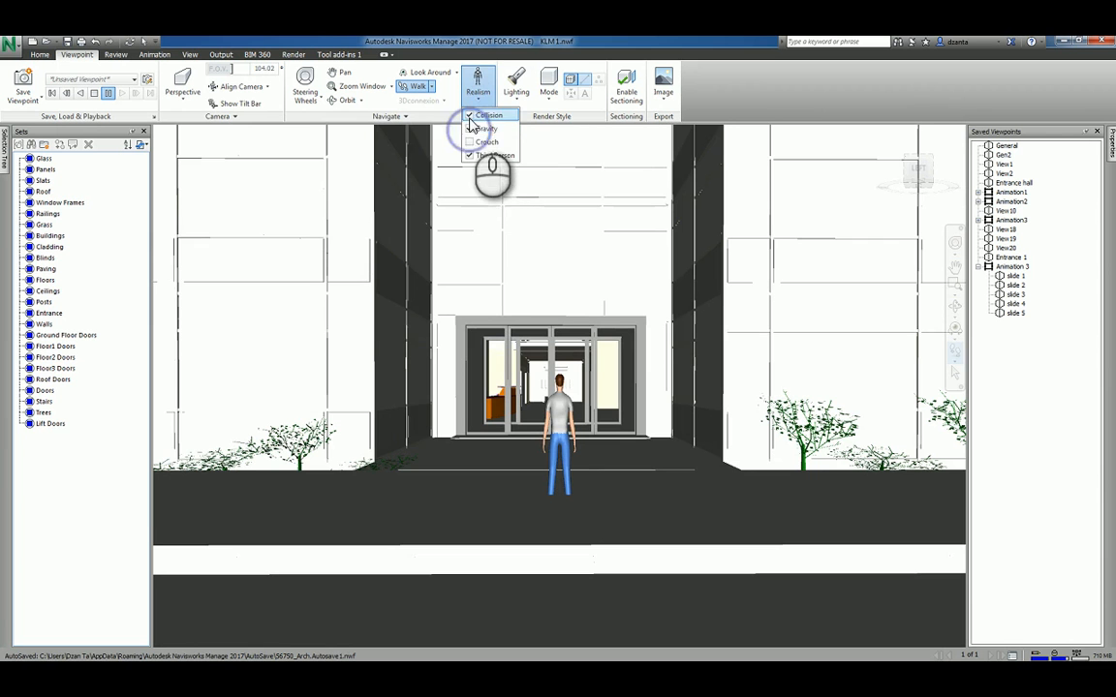
click(543, 417)
drag(547, 445, 573, 424)
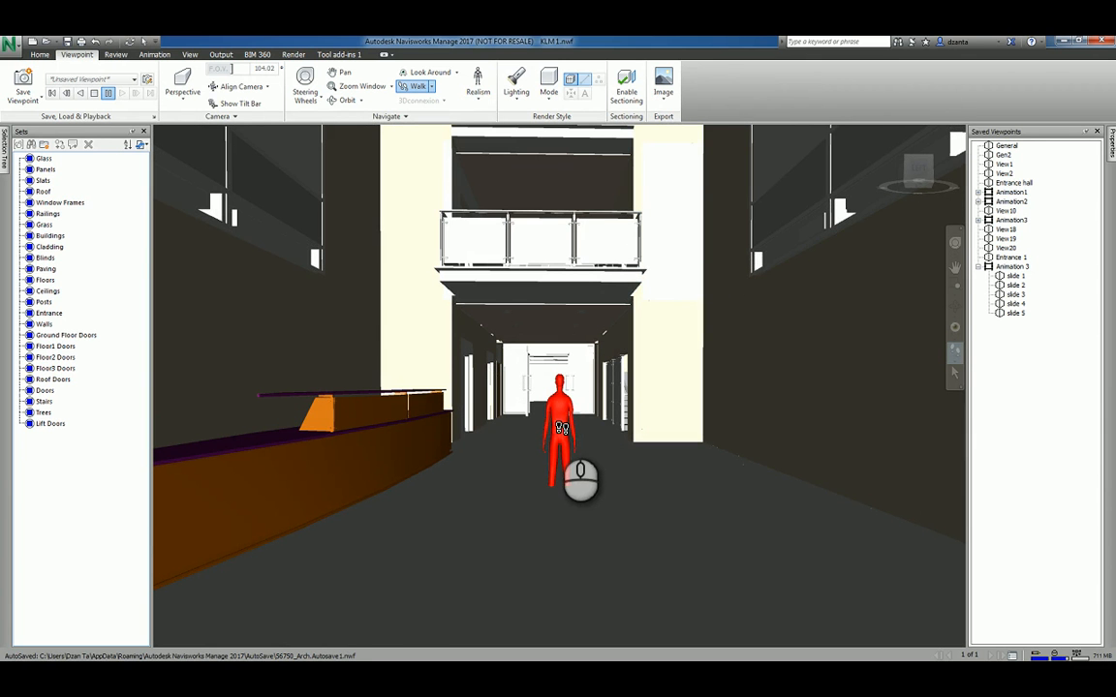
- Try the avatar's realism options, leave crouch on with collision, gravity and third person, and walk it slightly forward in the reception hall
click(478, 95)
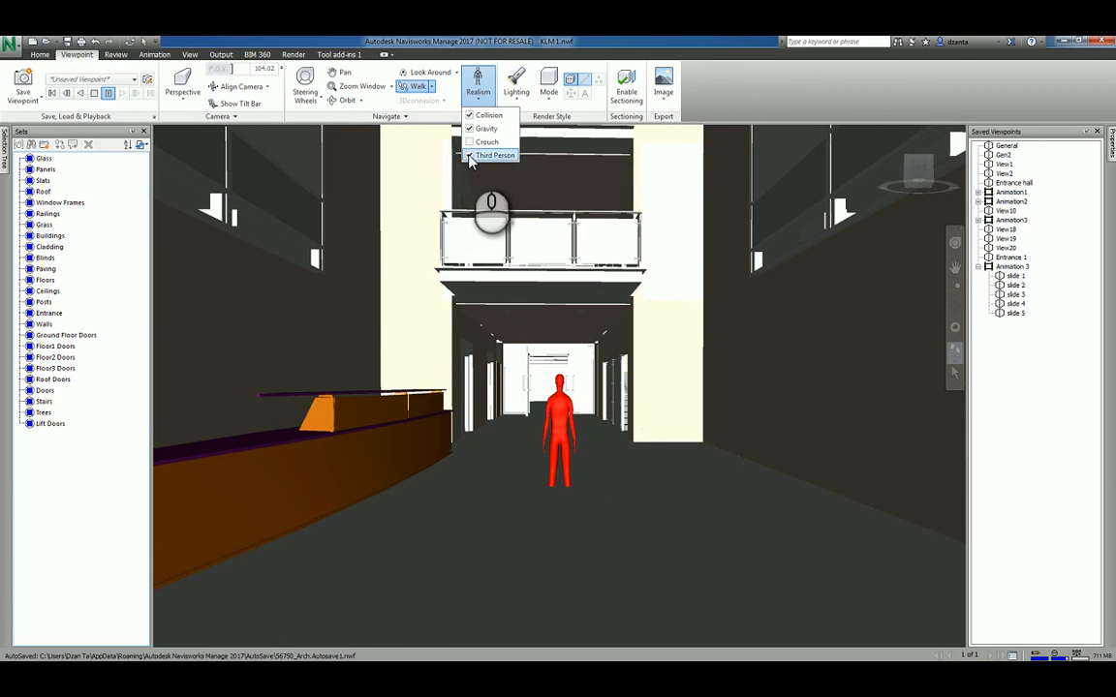
click(470, 157)
click(470, 157)
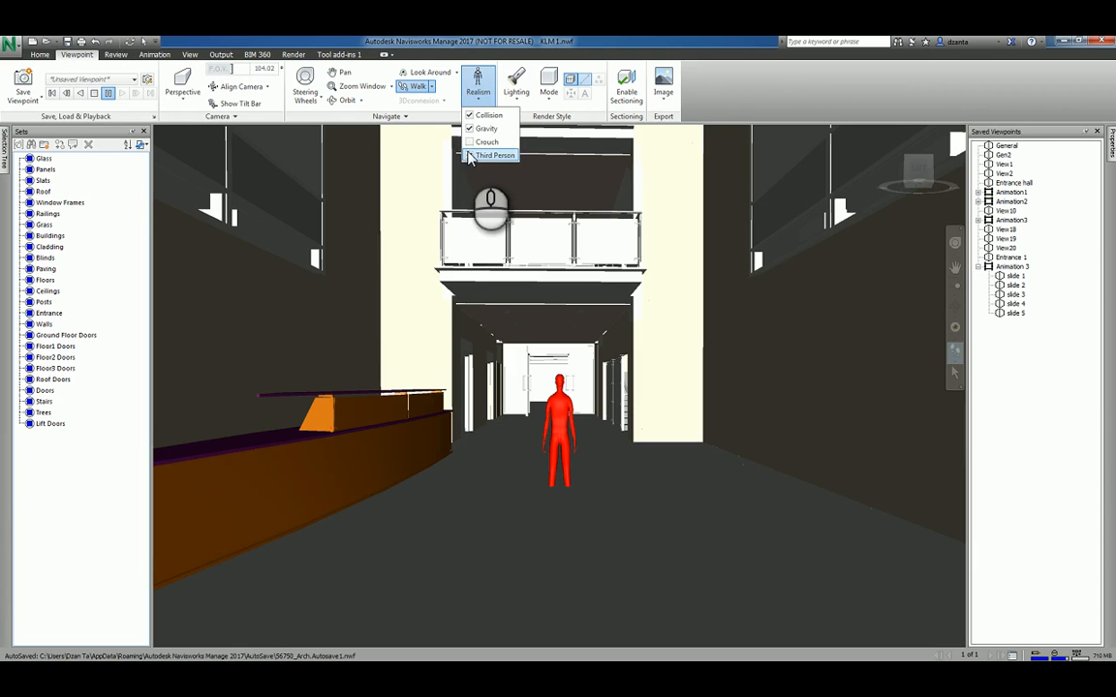
click(469, 116)
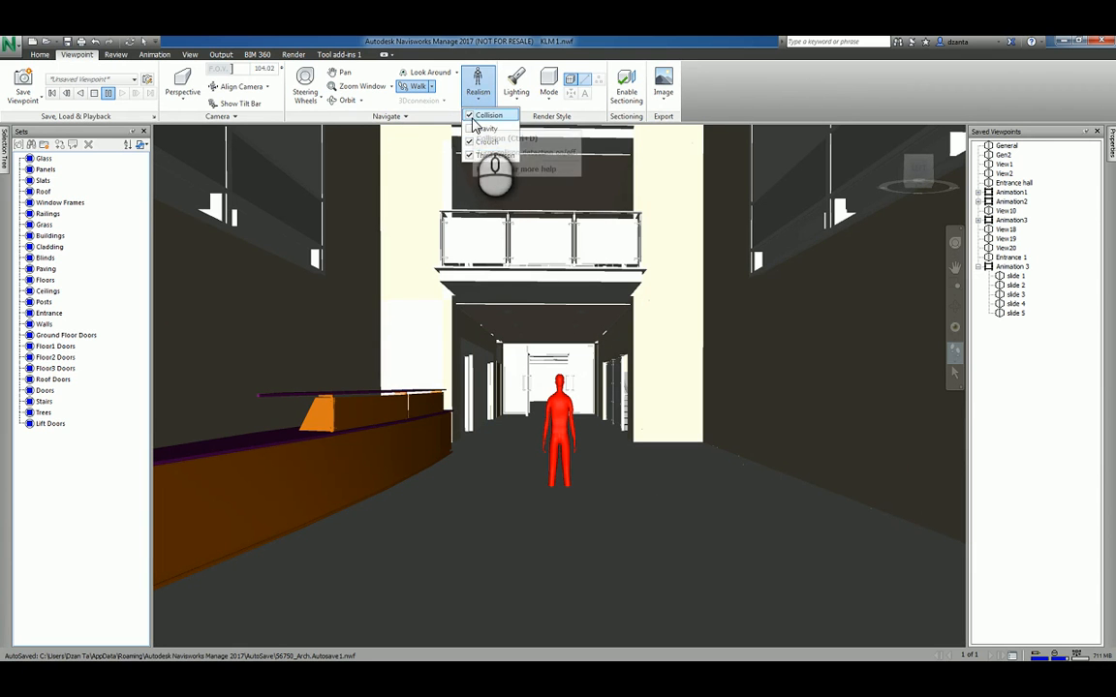
click(563, 457)
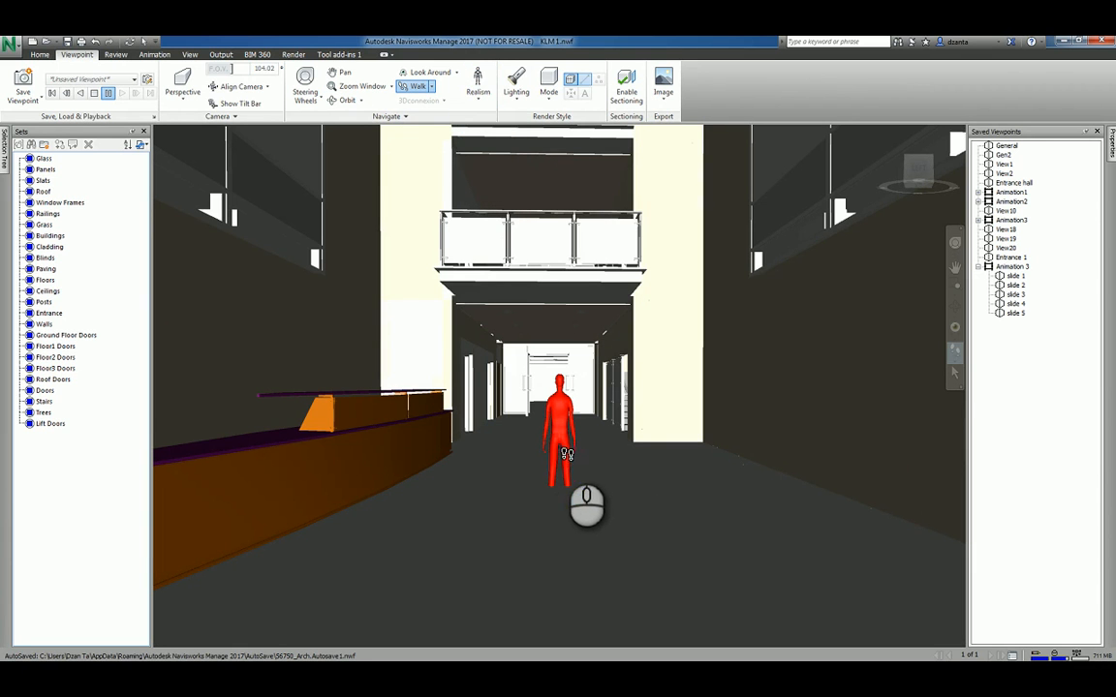
mouse_move(565, 453)
mouse_down()
mouse_move(559, 393)
mouse_move(570, 474)
mouse_up()
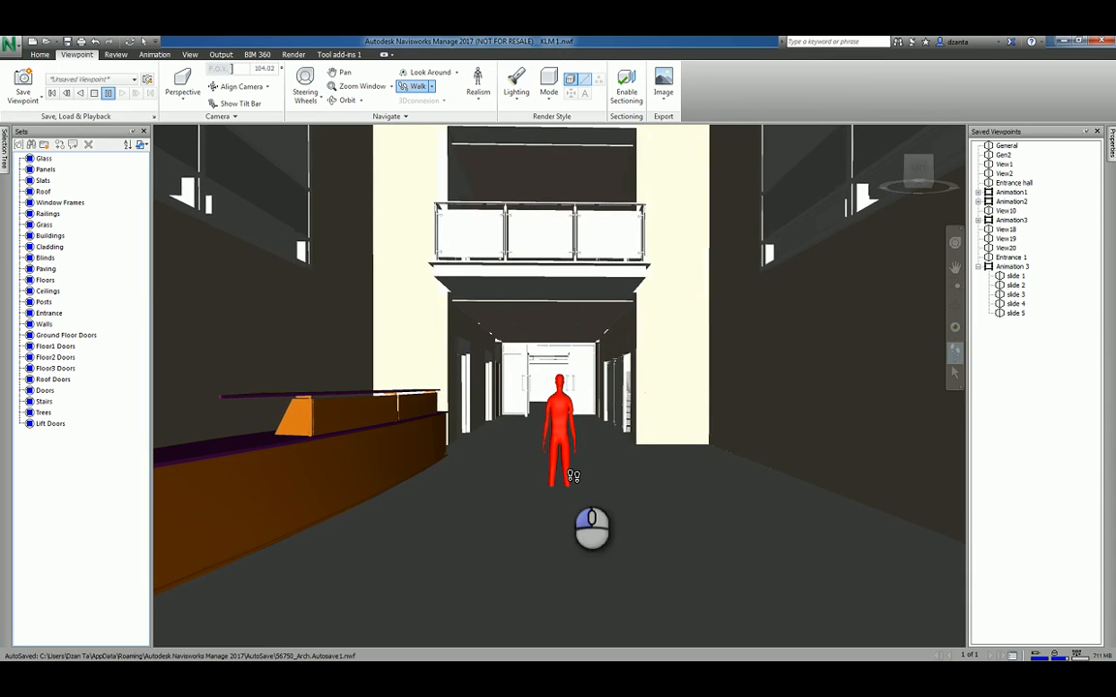
- Go to Animation 3 with the third-person avatar shown and walk it up to the open doorway beneath the balcony
click(1012, 267)
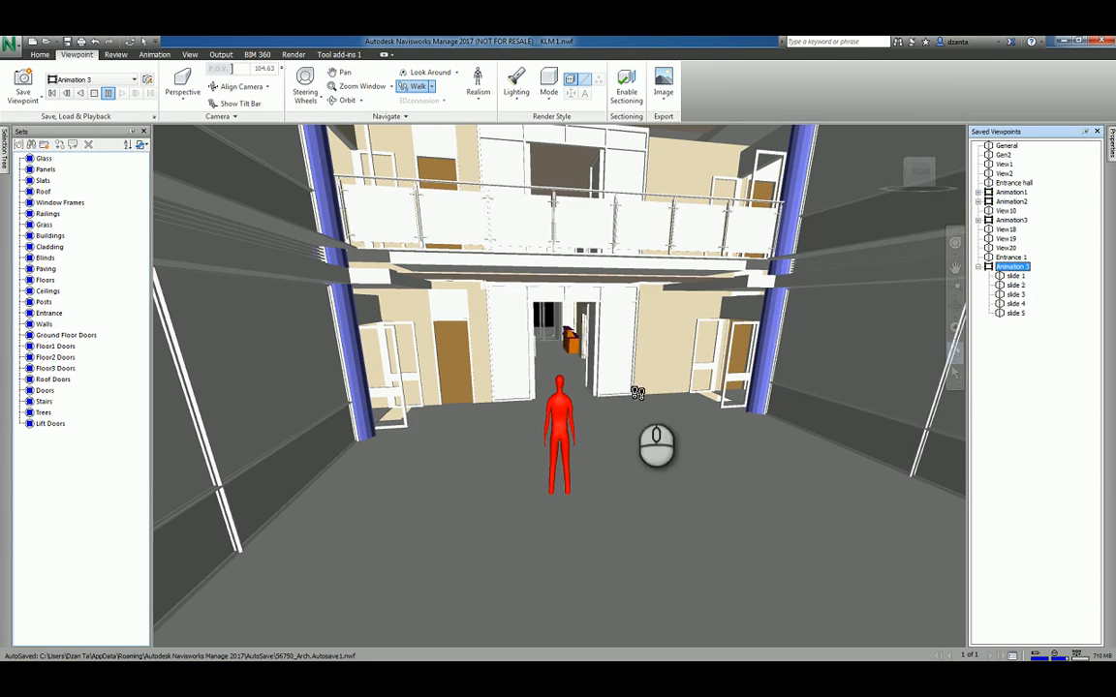
click(478, 101)
click(484, 155)
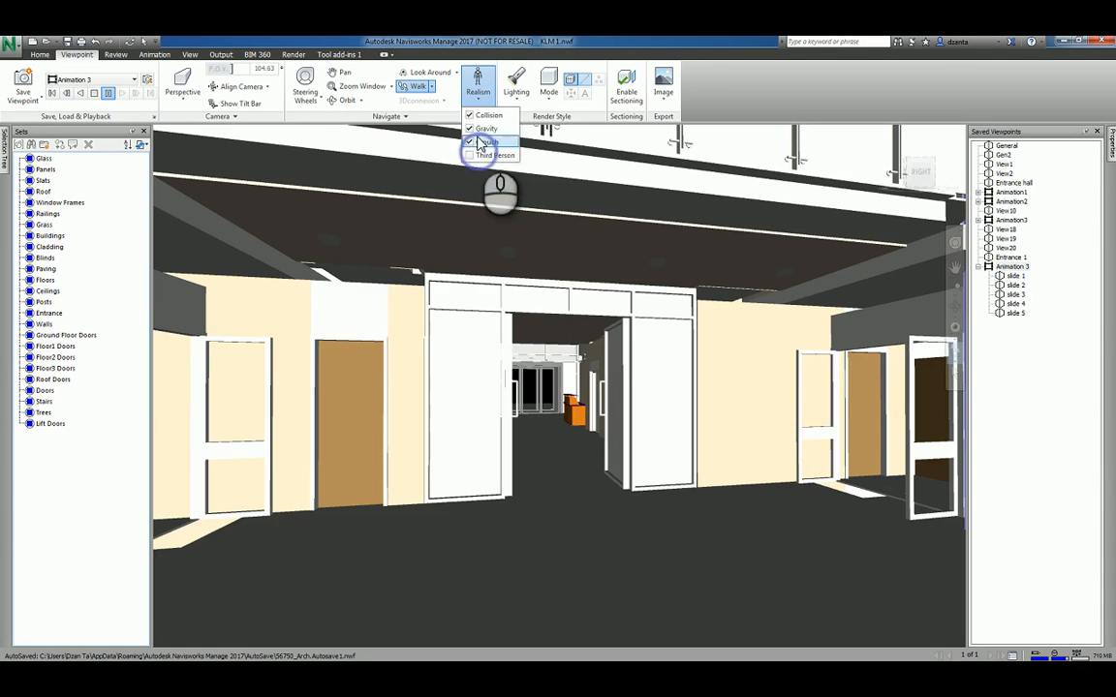
click(479, 101)
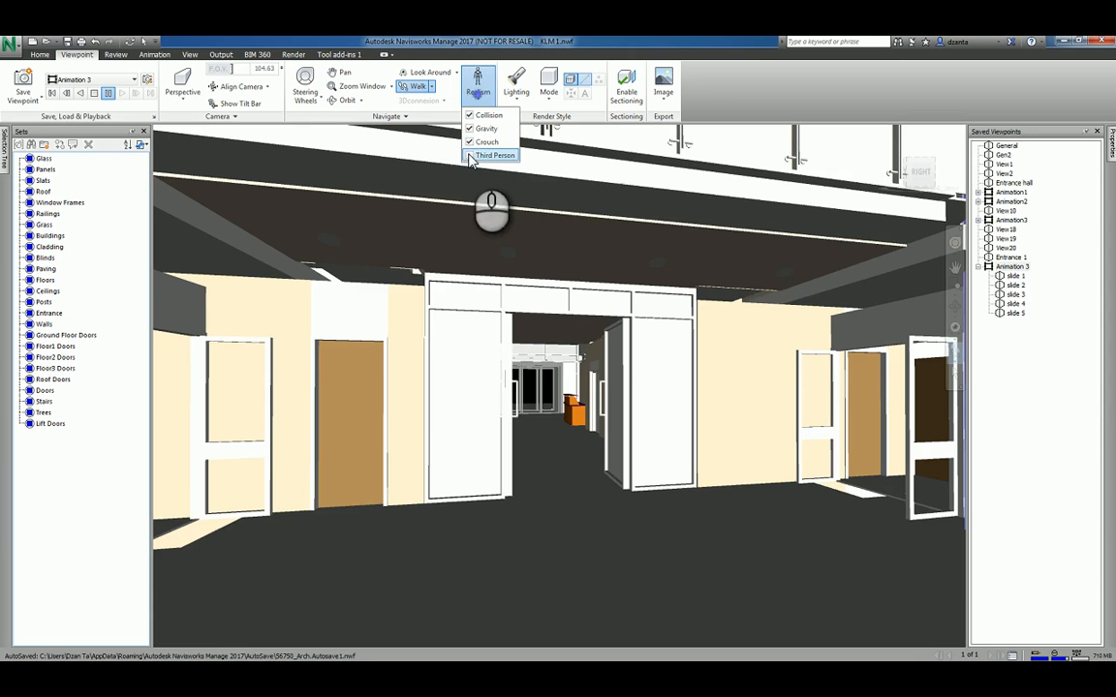
click(471, 156)
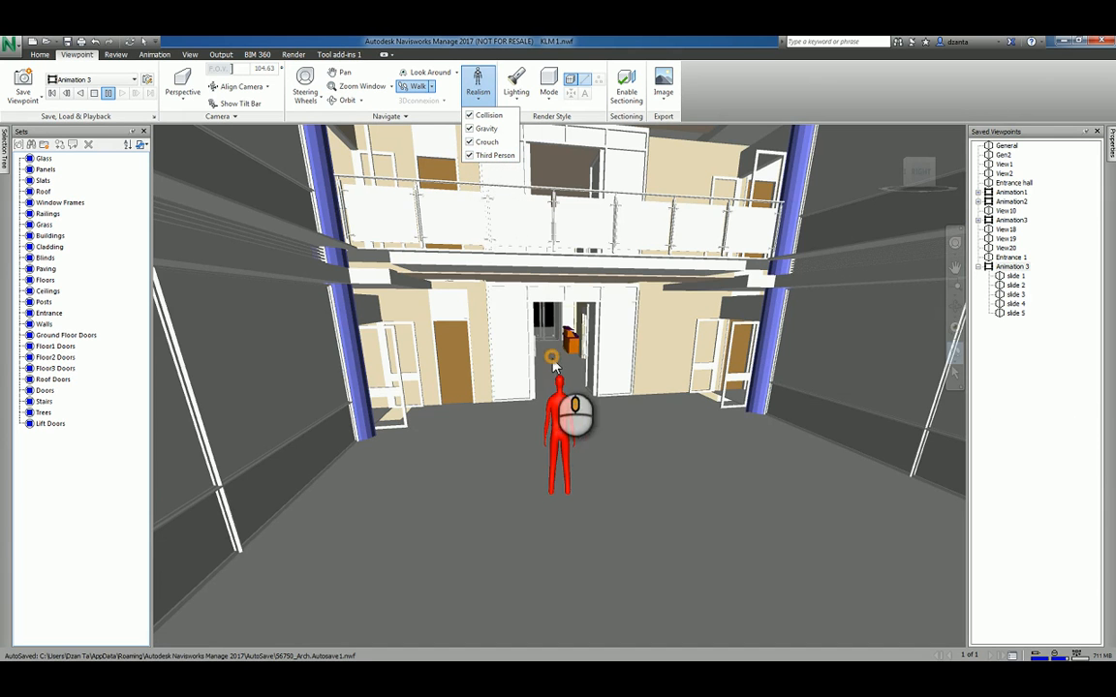
click(567, 397)
drag(570, 432, 601, 363)
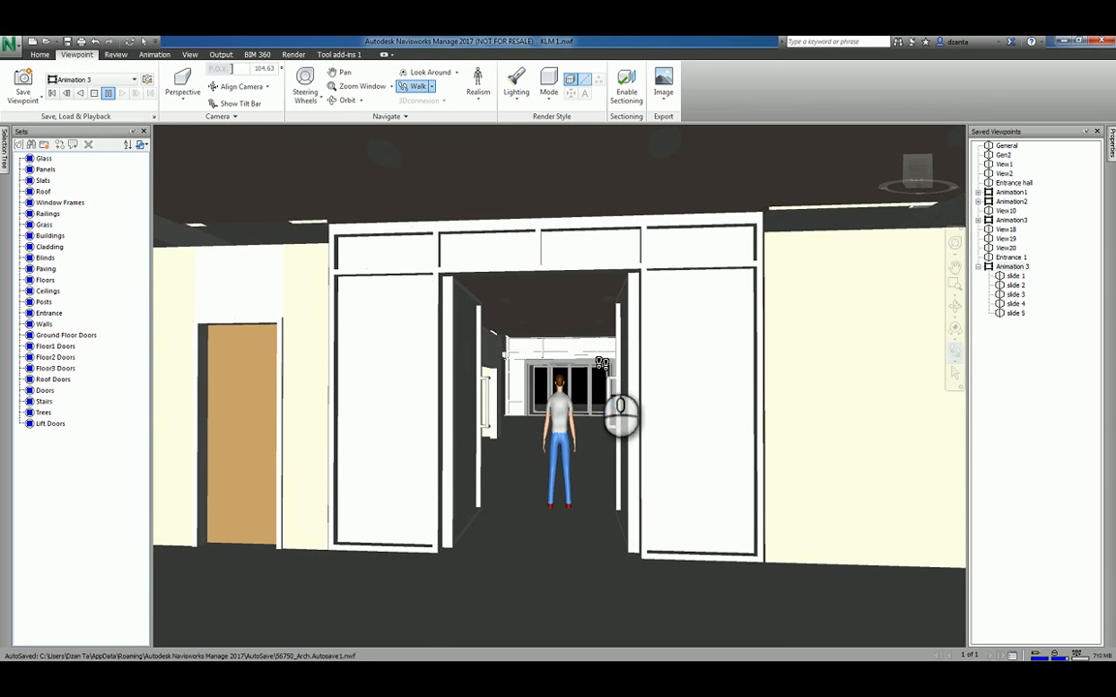
- Record a viewpoint animation while walking the avatar through the doorway, around the reception area and back out to face the balcony
click(155, 55)
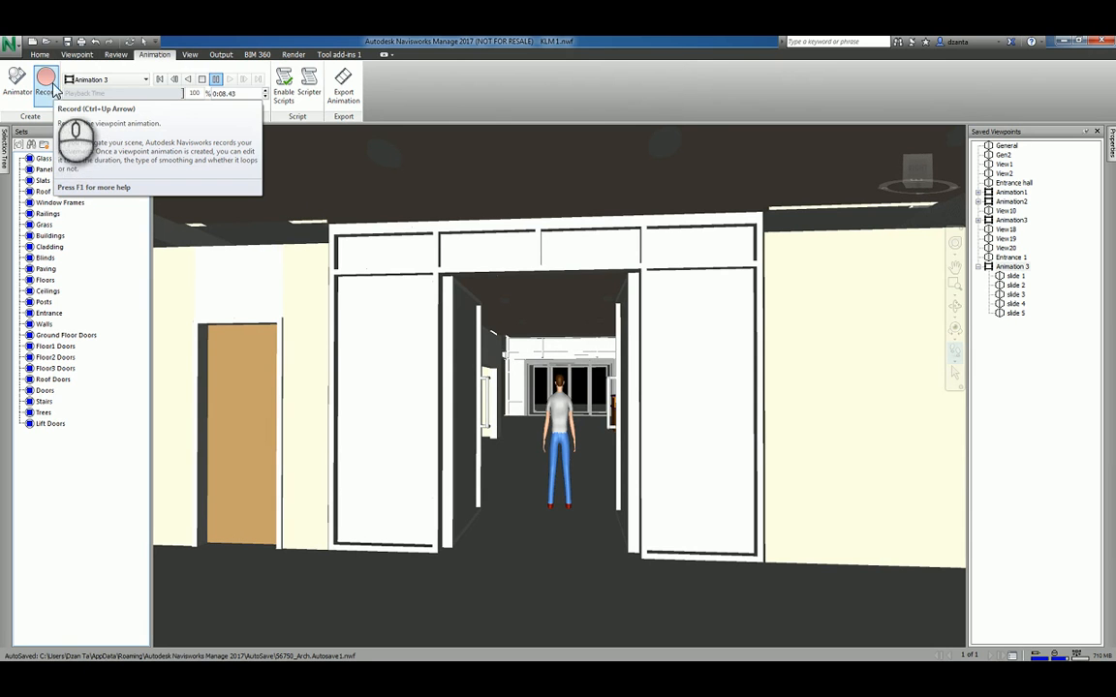
click(74, 56)
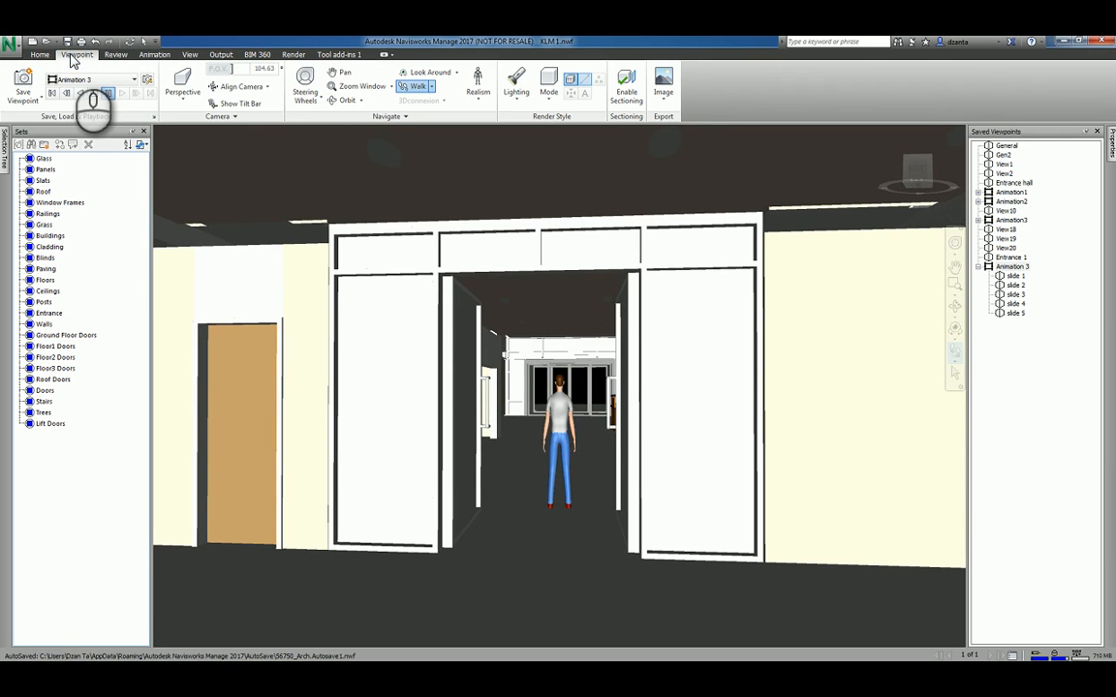
click(39, 99)
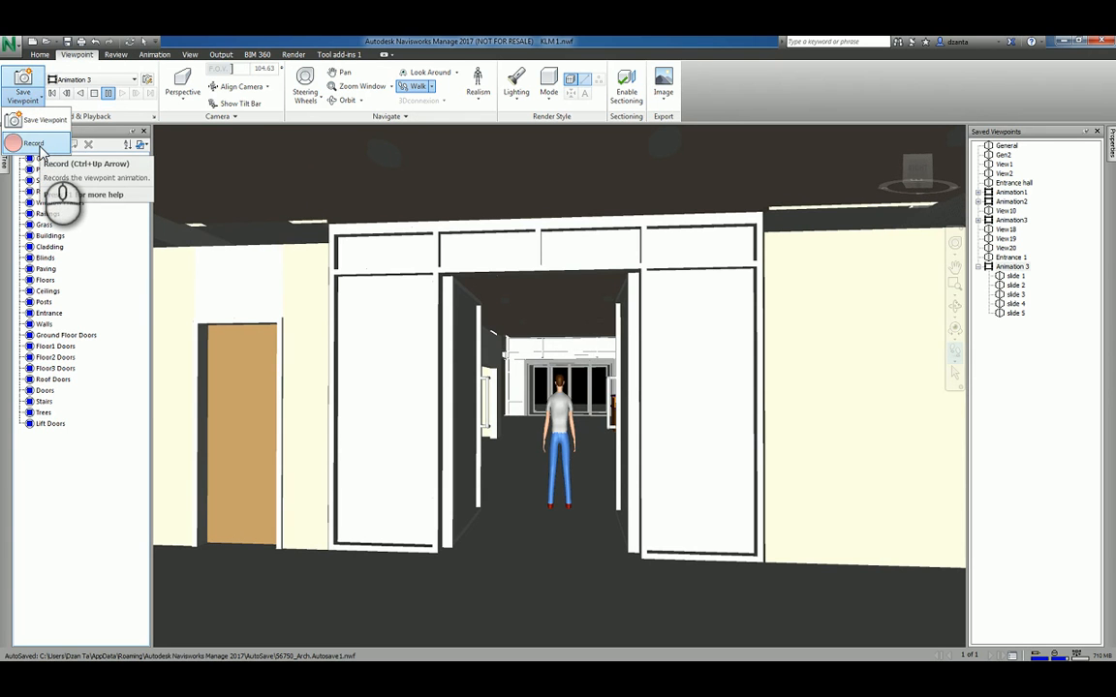
click(35, 144)
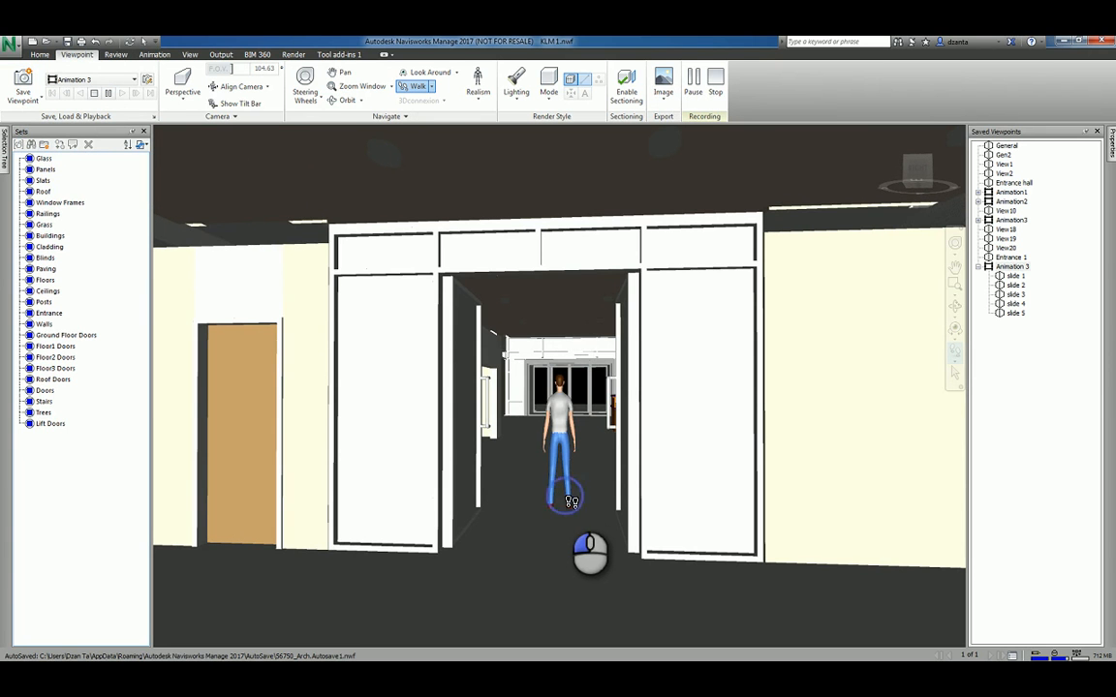
drag(571, 502, 419, 409)
drag(546, 393, 817, 361)
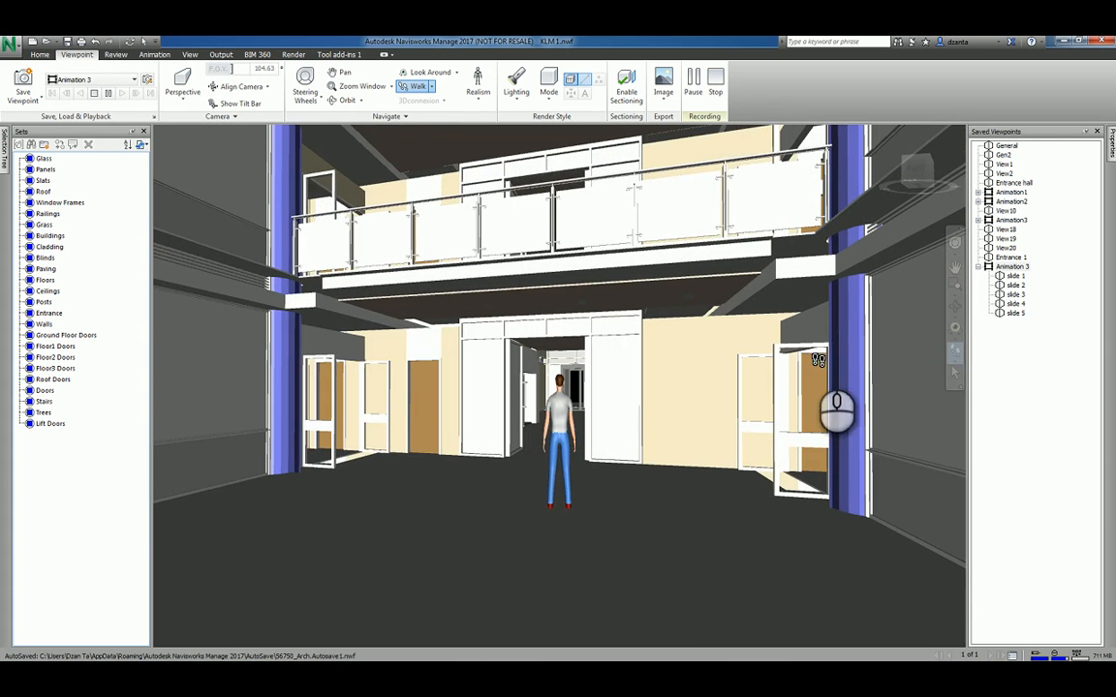
click(715, 94)
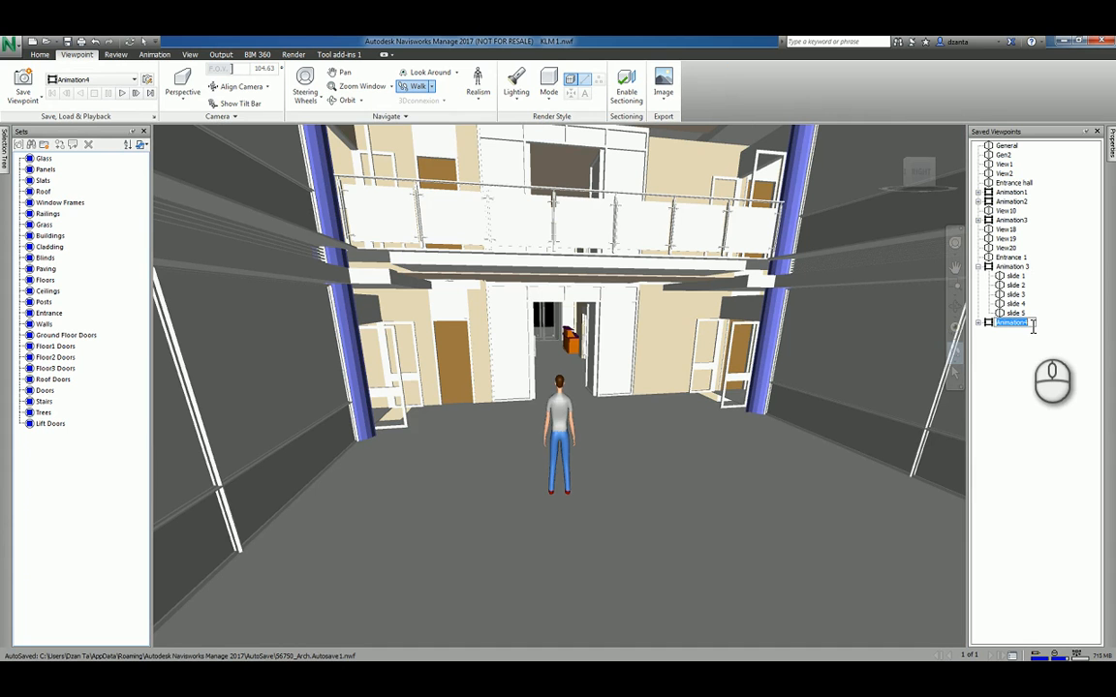
- Look through the recorded frames of Animation4 and play part of it to review the recorded walk
click(978, 324)
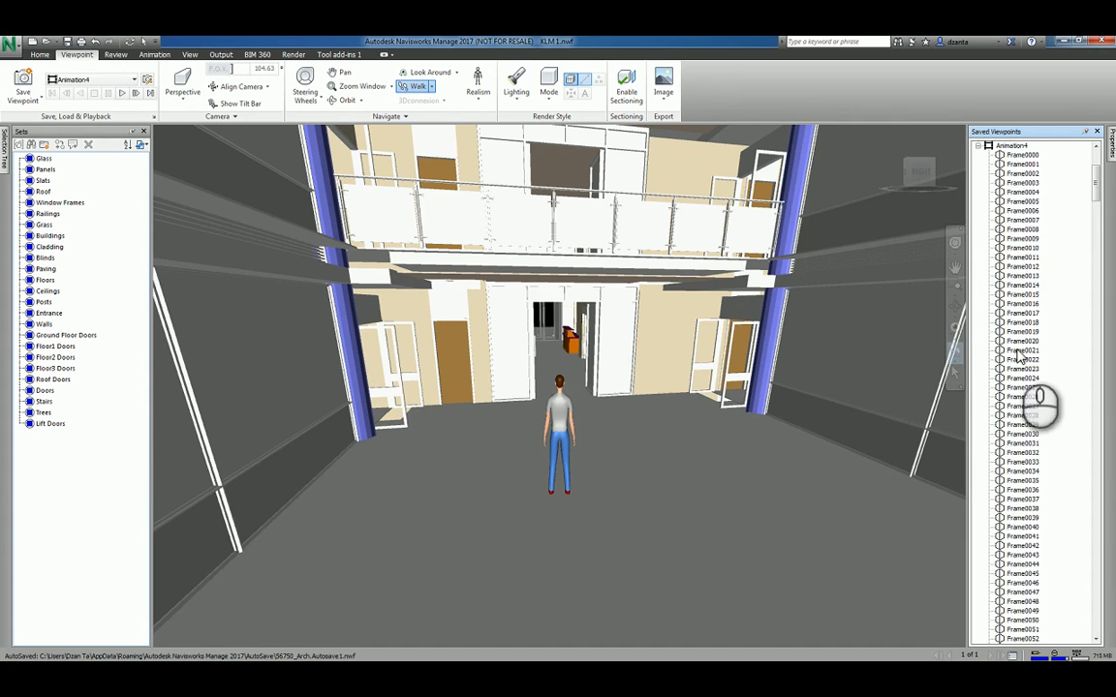
click(1012, 146)
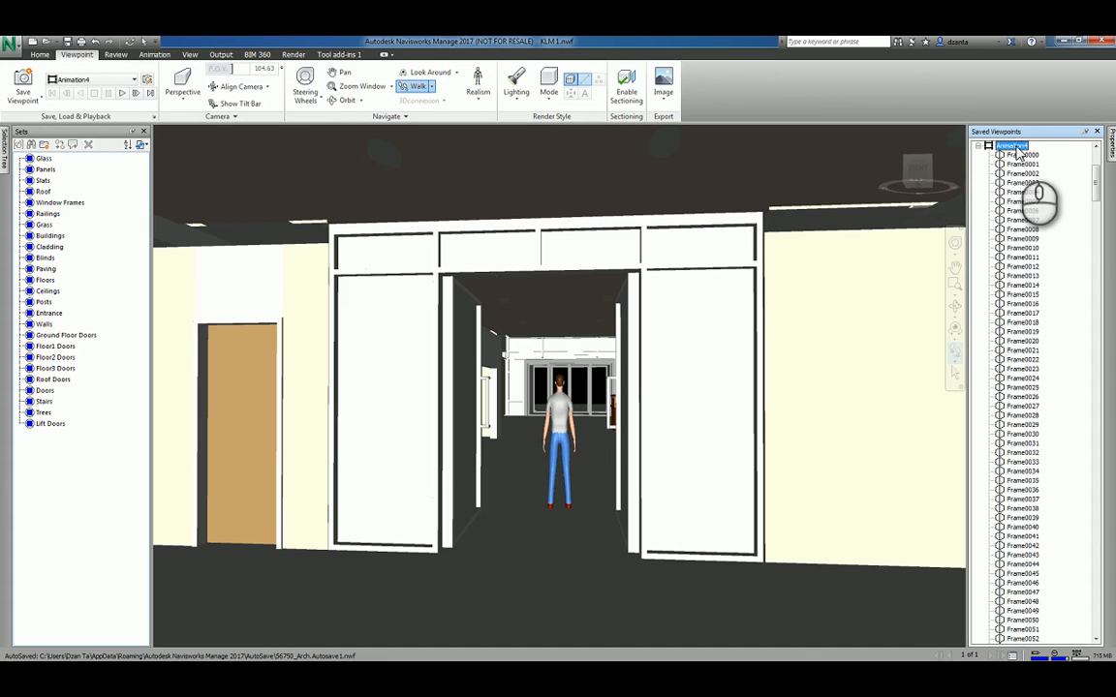
click(979, 147)
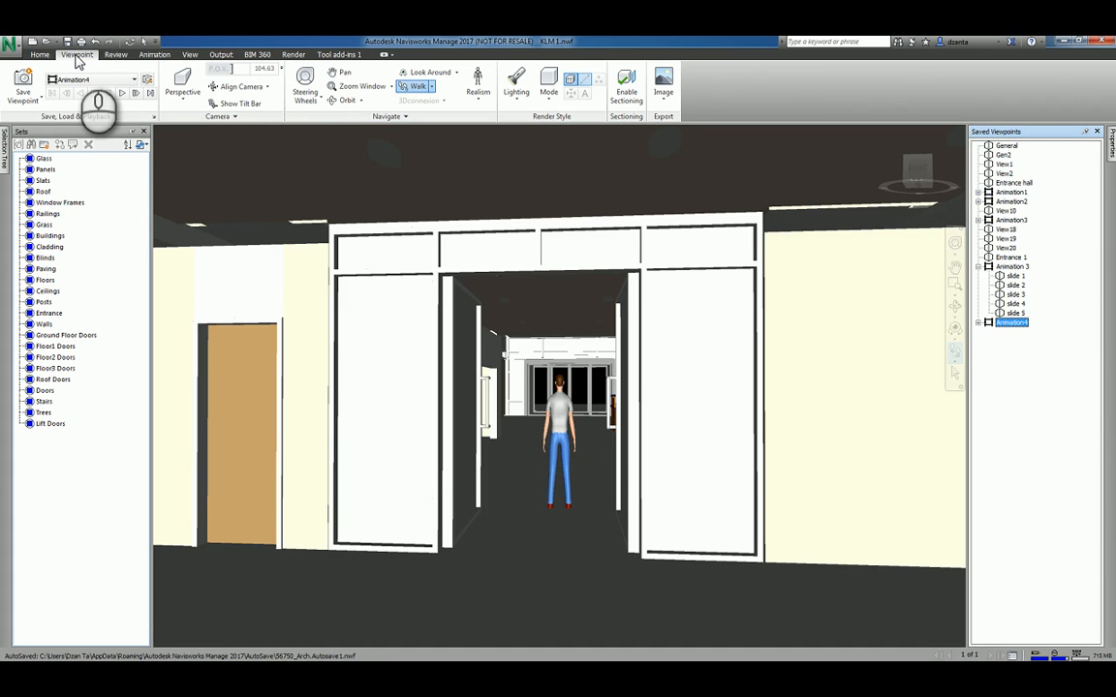
click(143, 55)
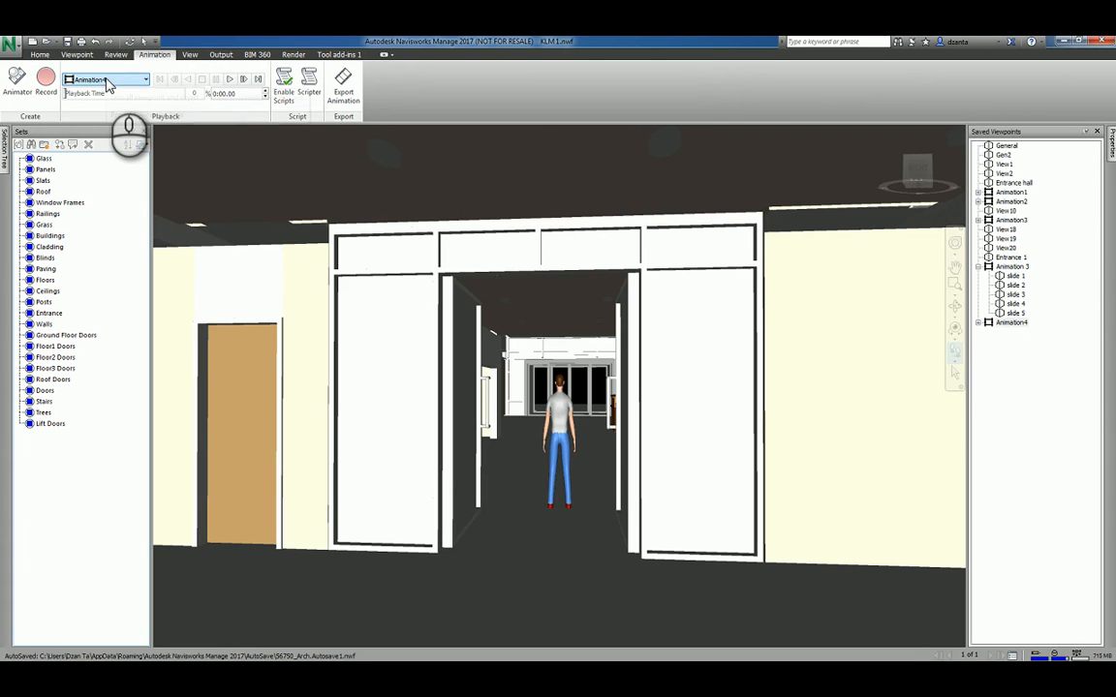
click(232, 80)
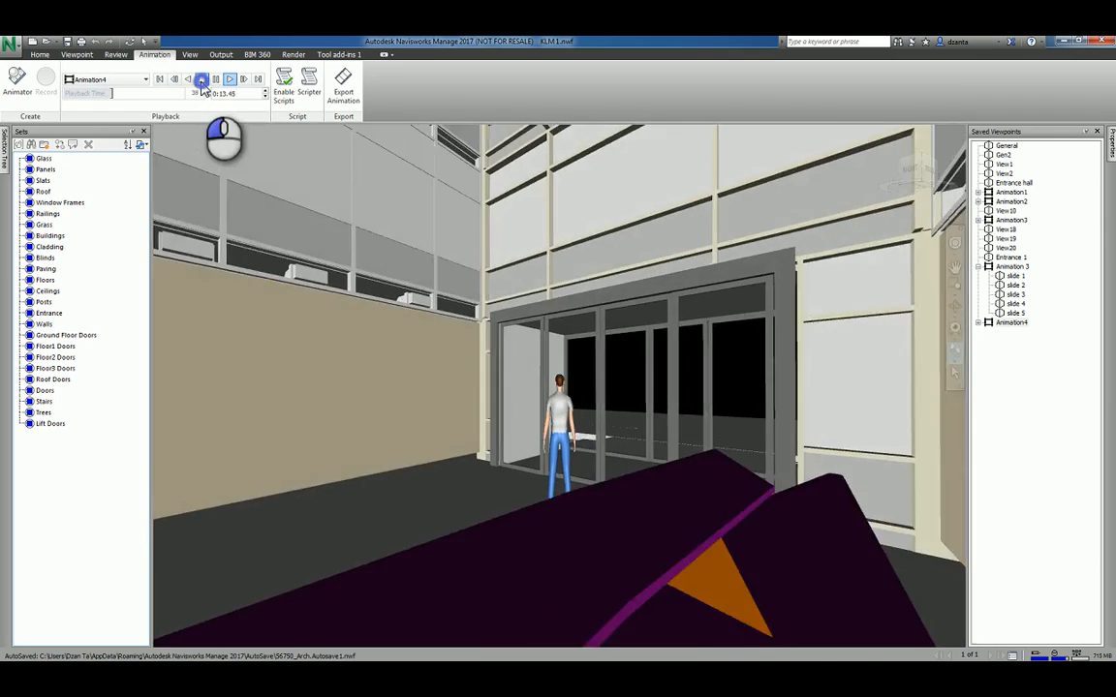
click(201, 78)
- Walk the avatar through the doorway into the reception hall, past the corridor and towards the glazed entrance doors
click(70, 57)
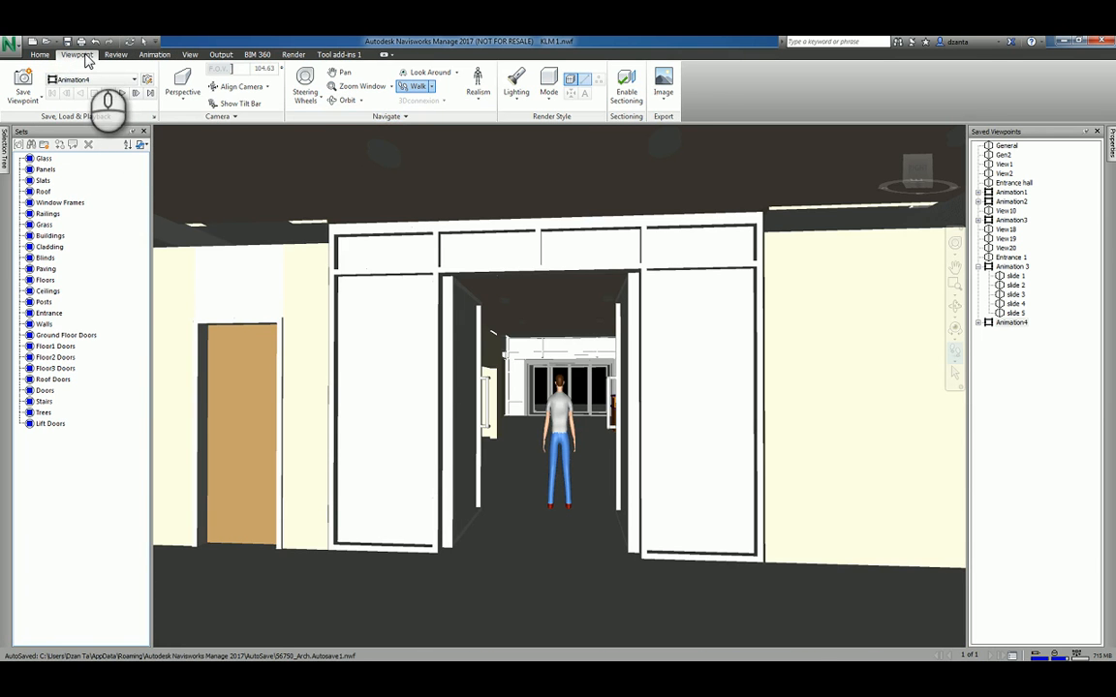
click(372, 118)
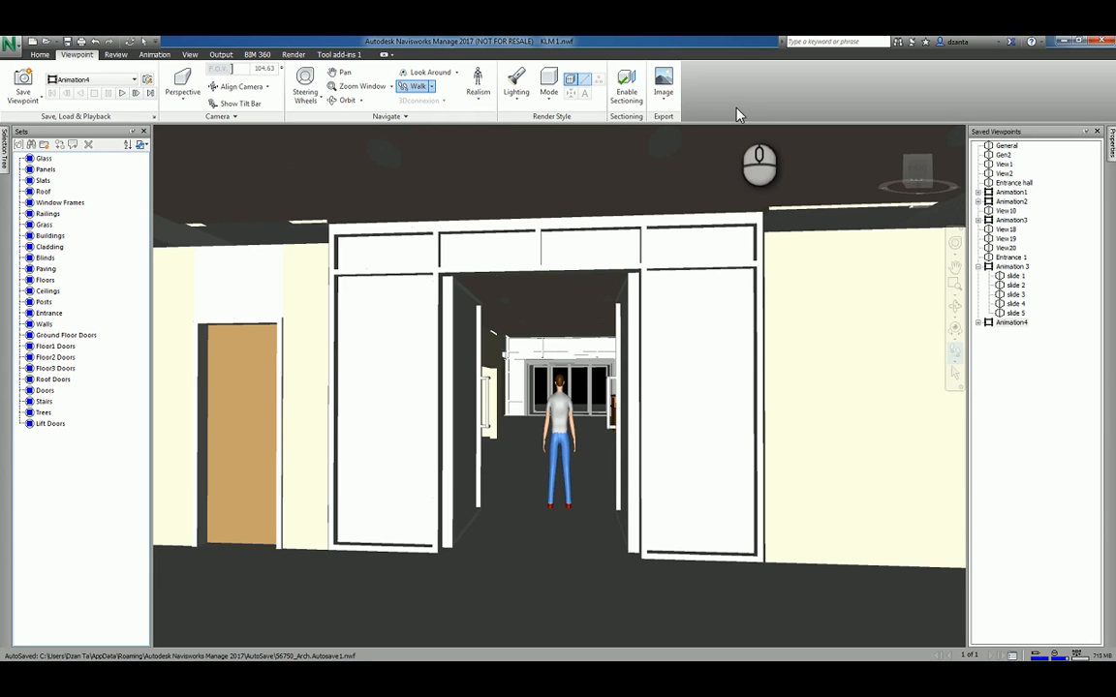
drag(593, 441, 602, 375)
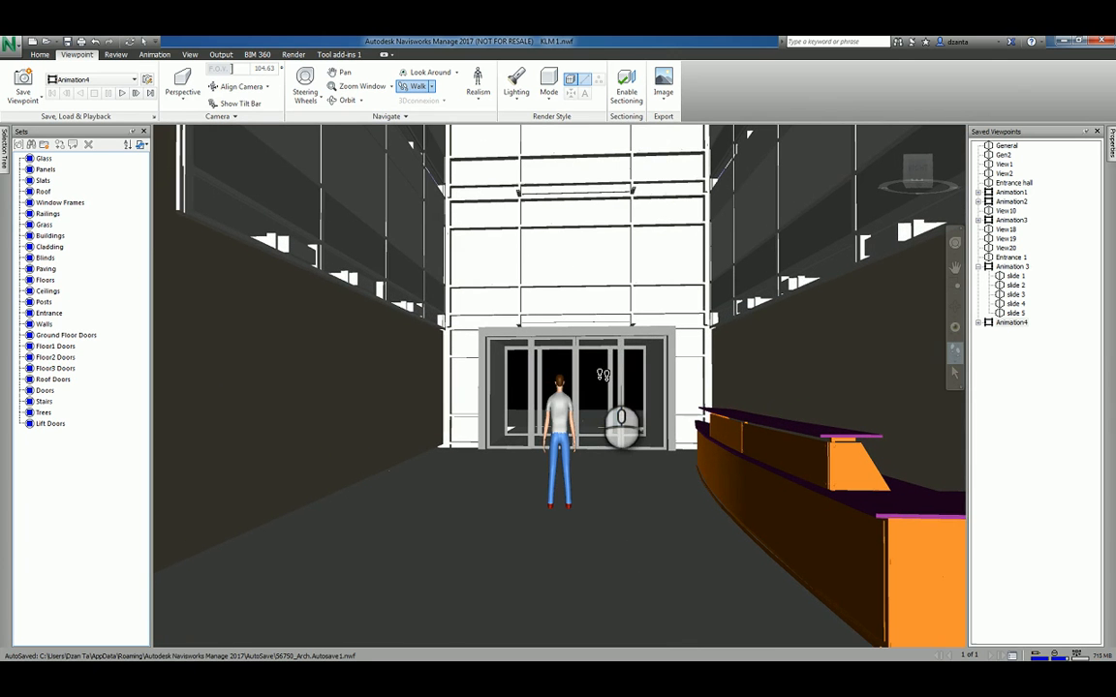